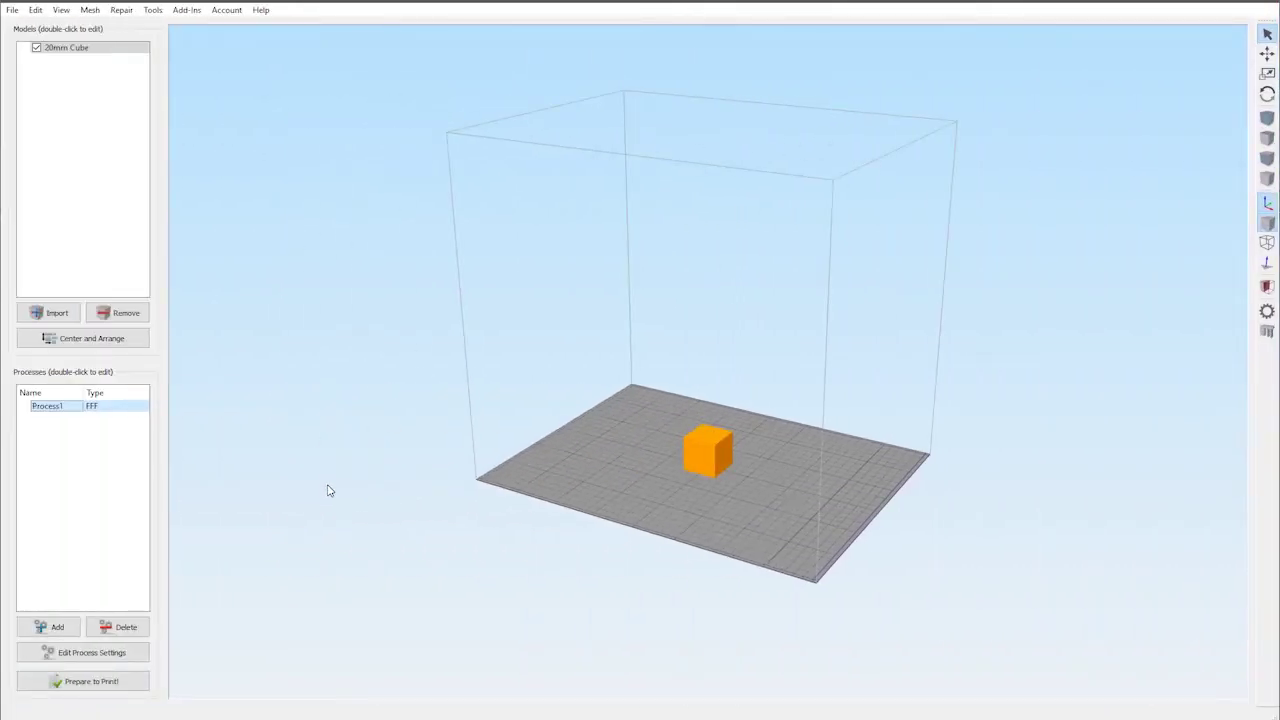
Show Process1's starting script and highlight its M104 hot-end temperature line.
click(92, 656)
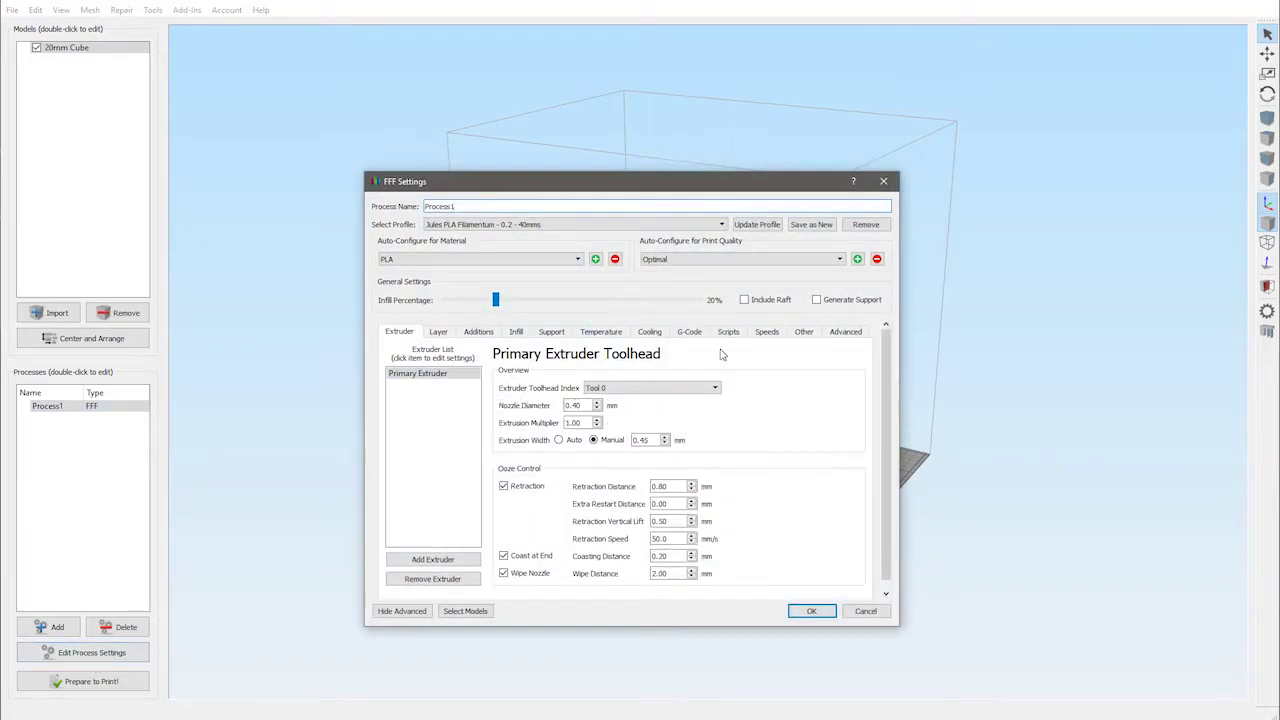
click(728, 331)
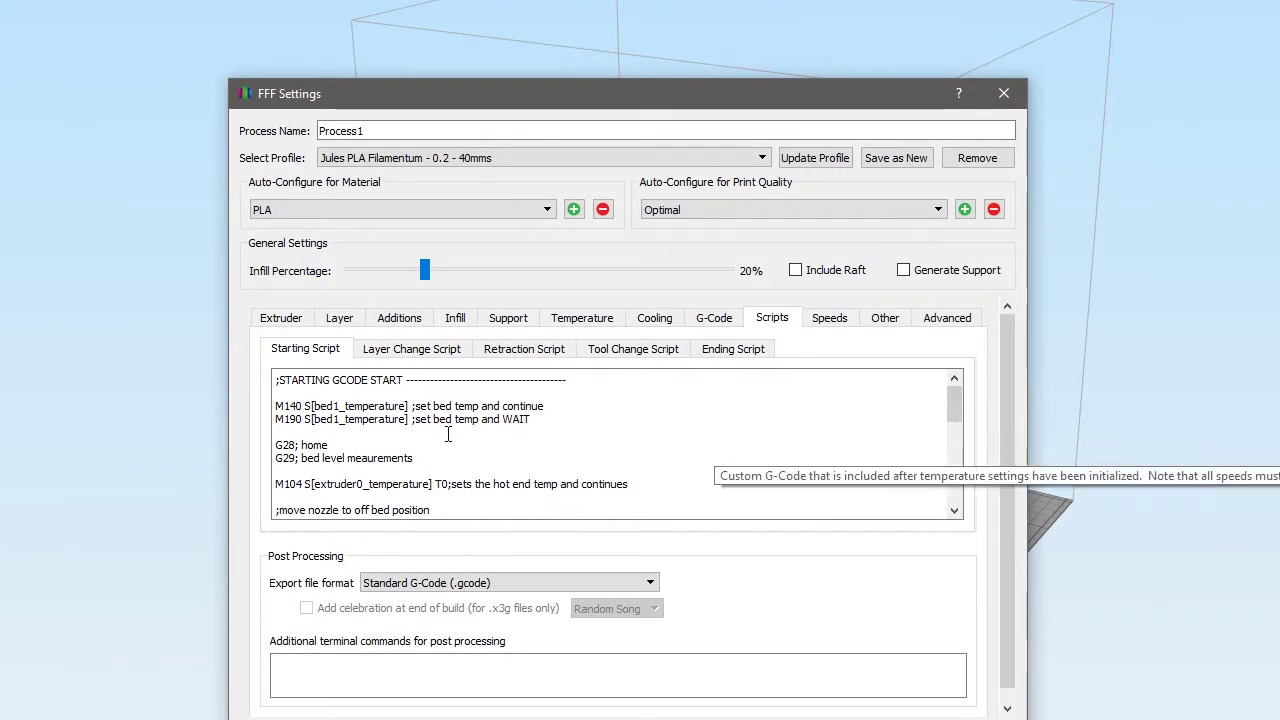
click(305, 417)
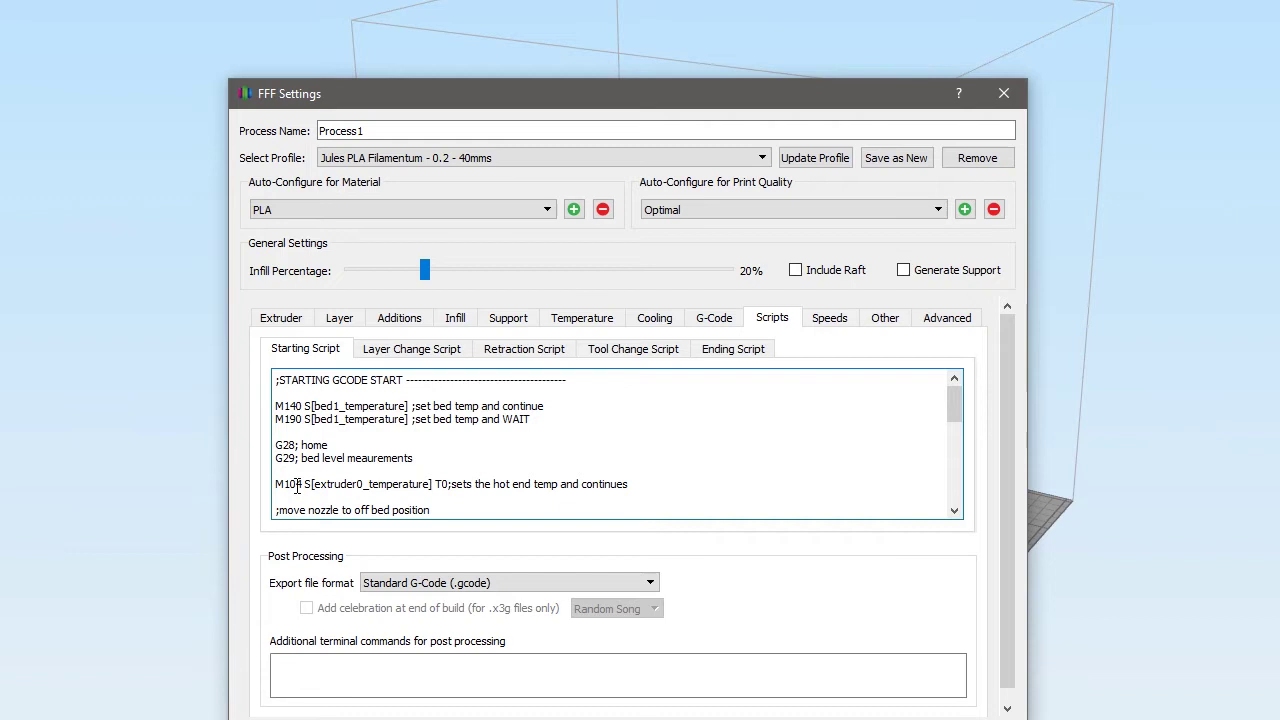
drag(433, 484, 449, 484)
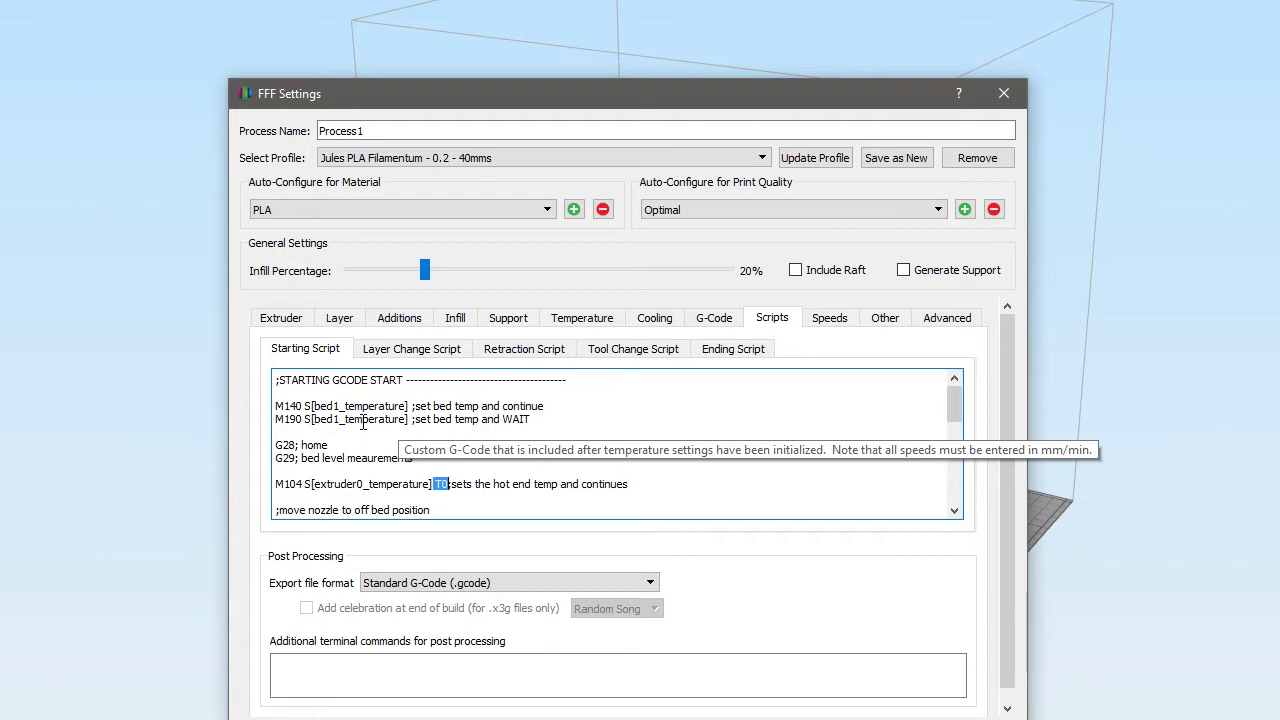
click(427, 484)
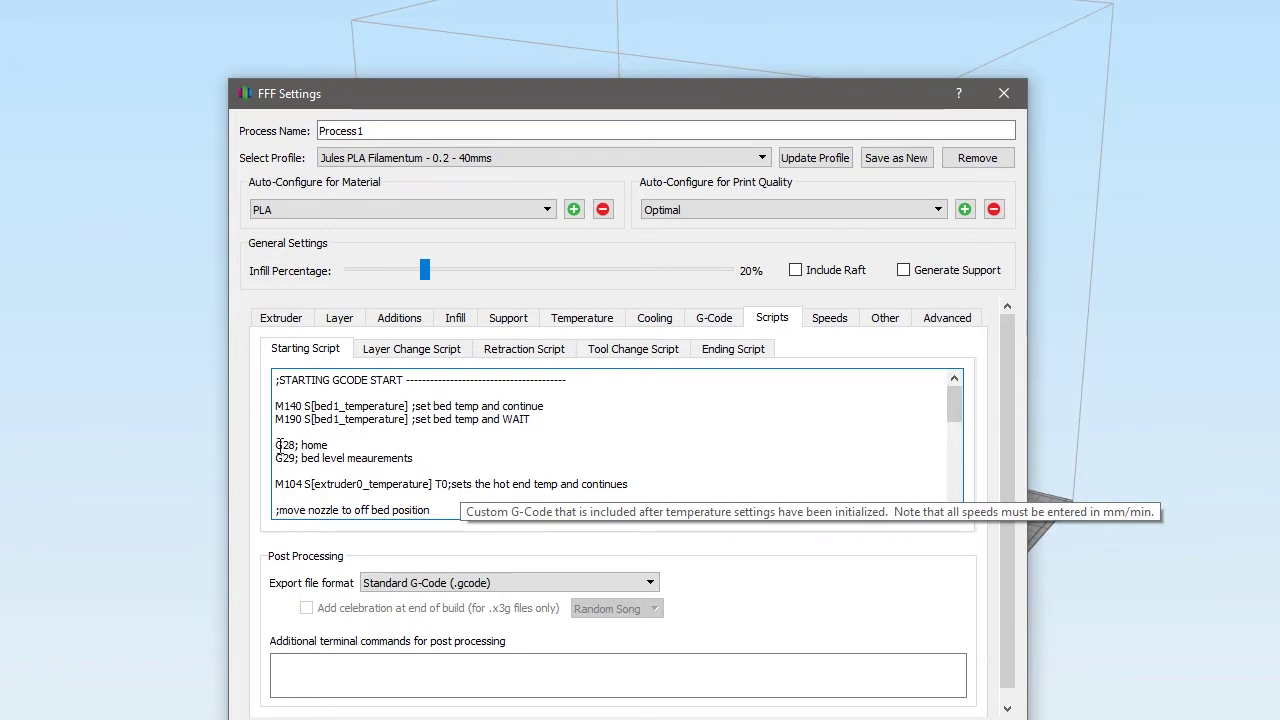
drag(277, 484, 631, 486)
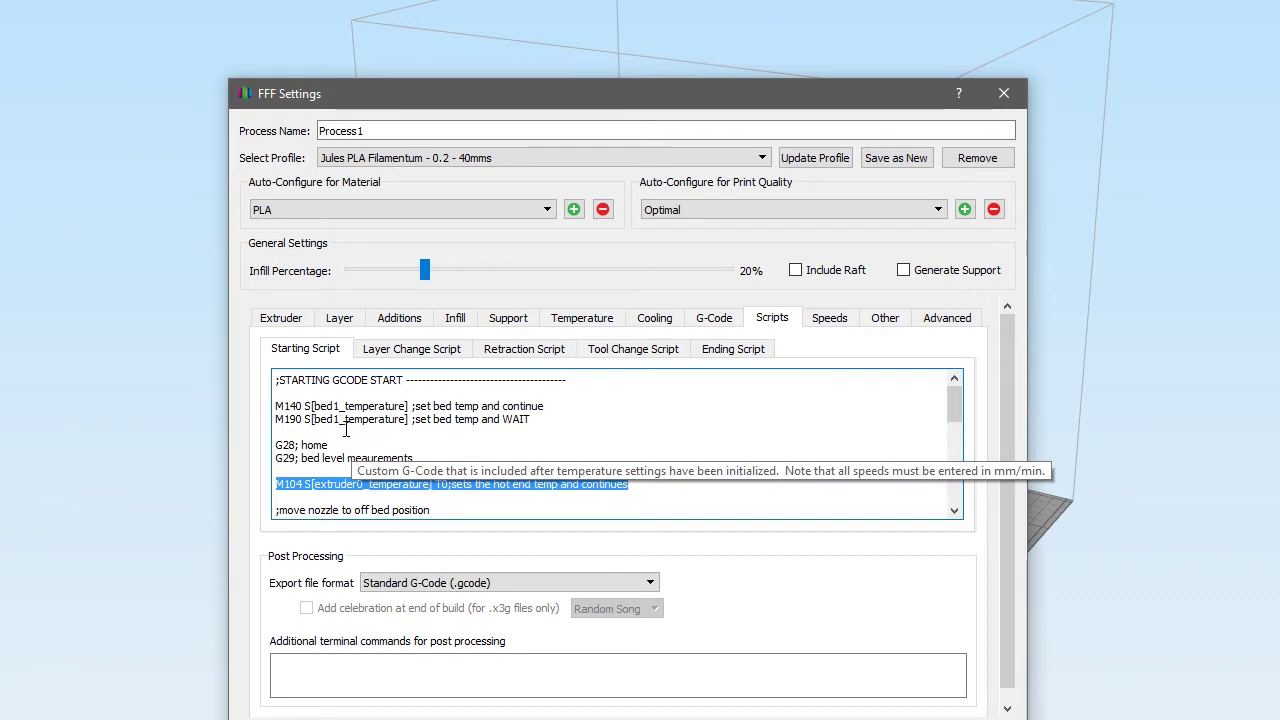
click(290, 471)
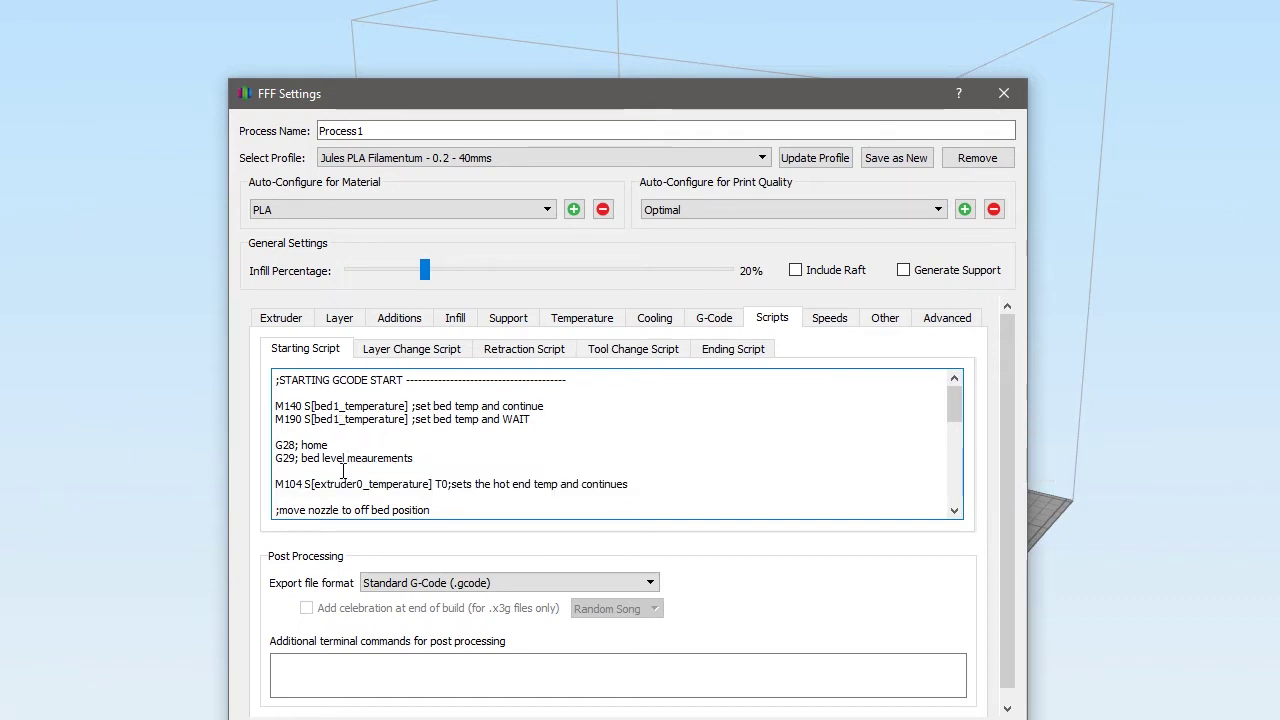
scroll(343, 470, down, 1)
scroll(343, 470, down, 1)
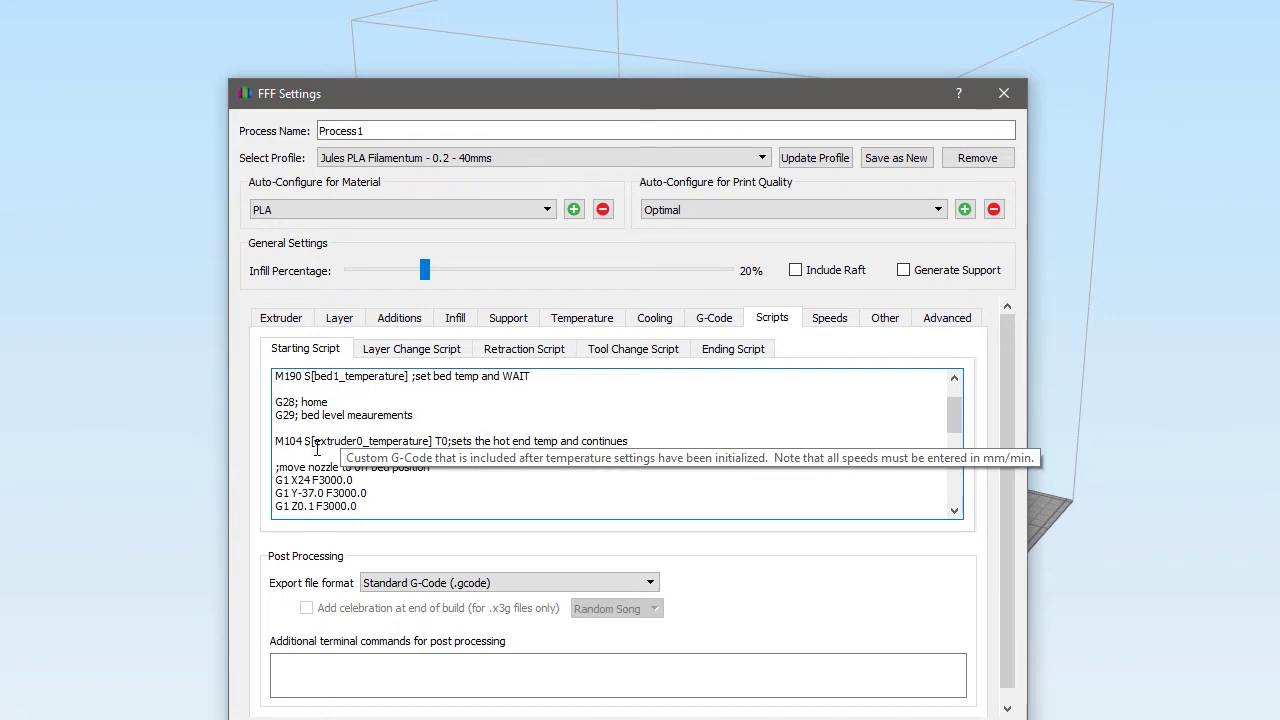
scroll(318, 450, down, 1)
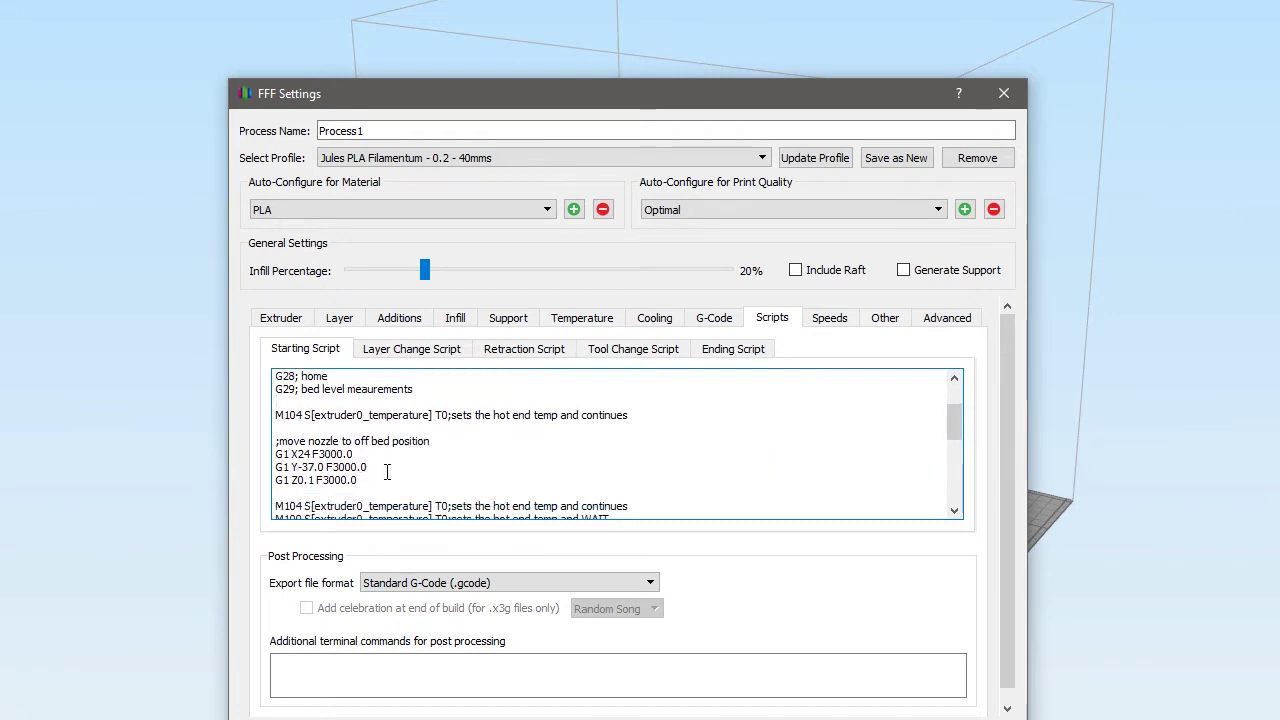
scroll(316, 456, down, 1)
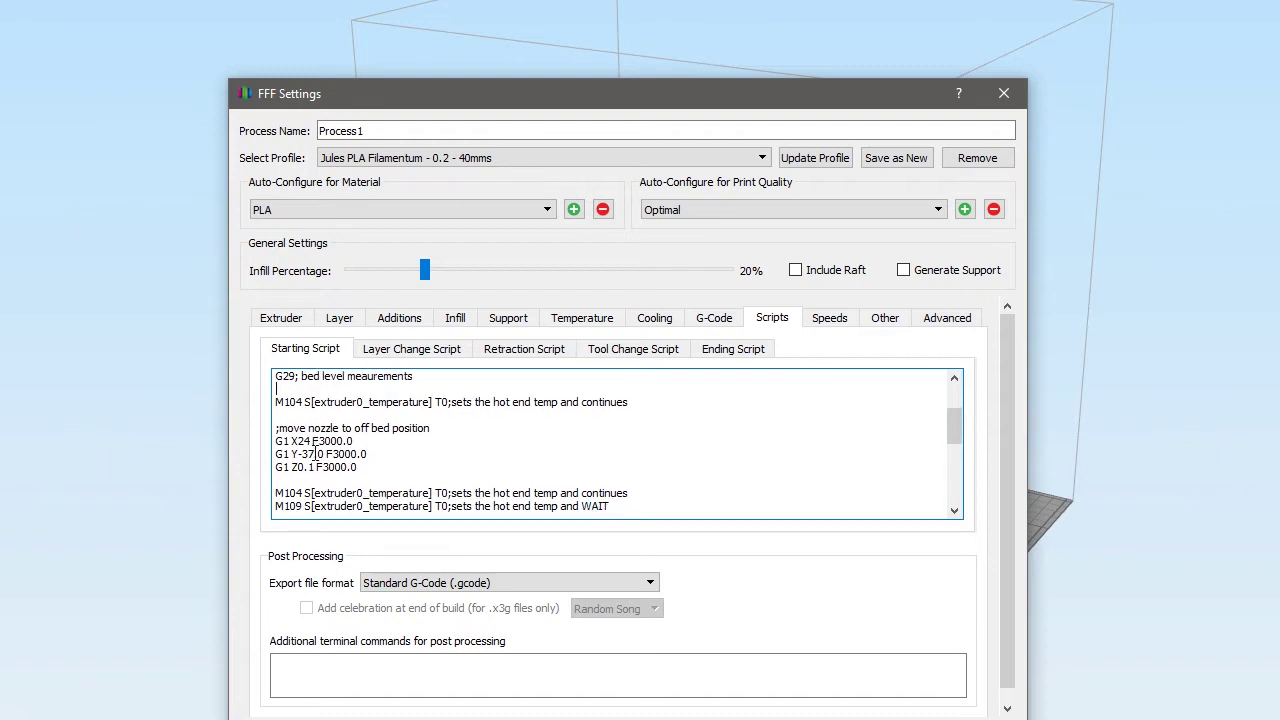
scroll(340, 476, down, 2)
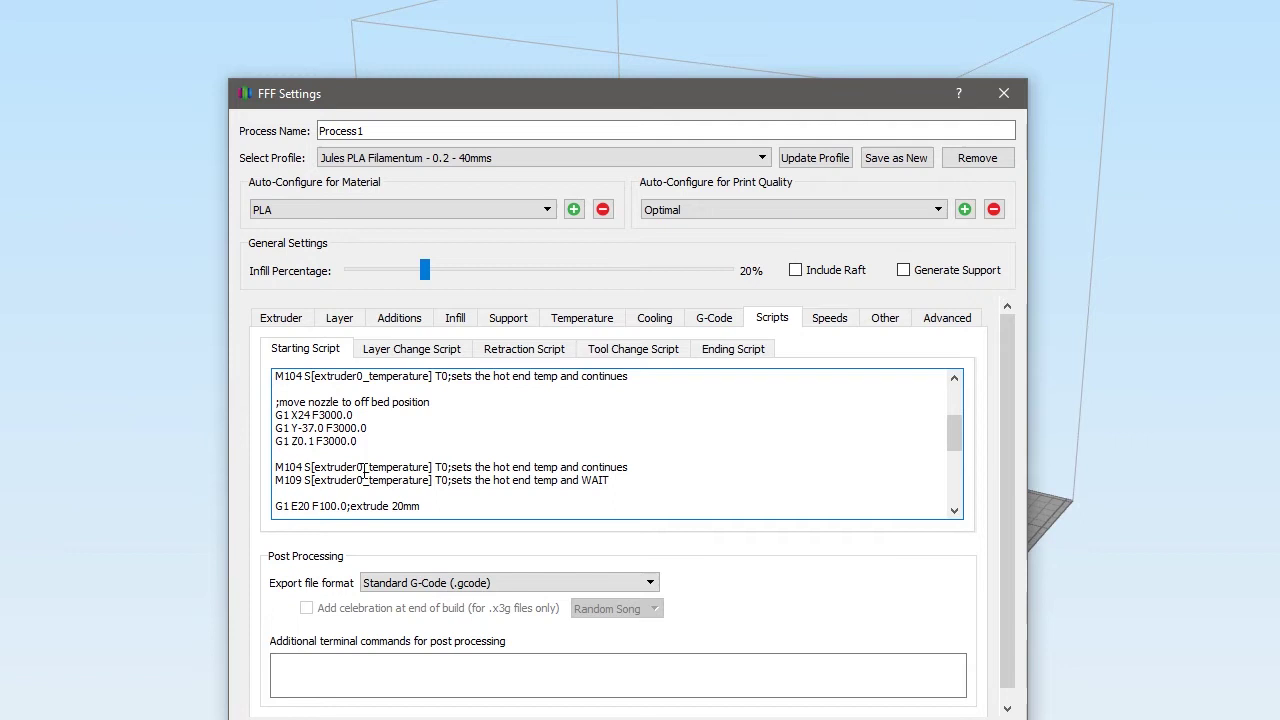
drag(609, 481, 269, 468)
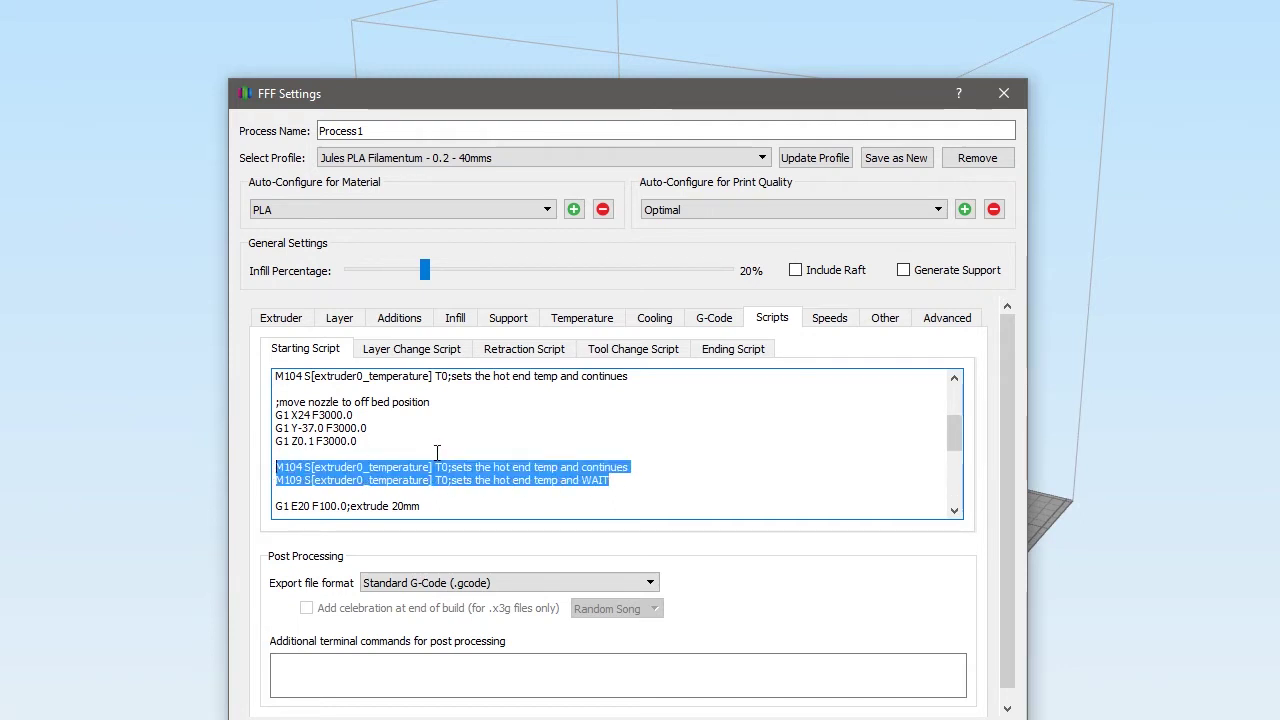
click(384, 440)
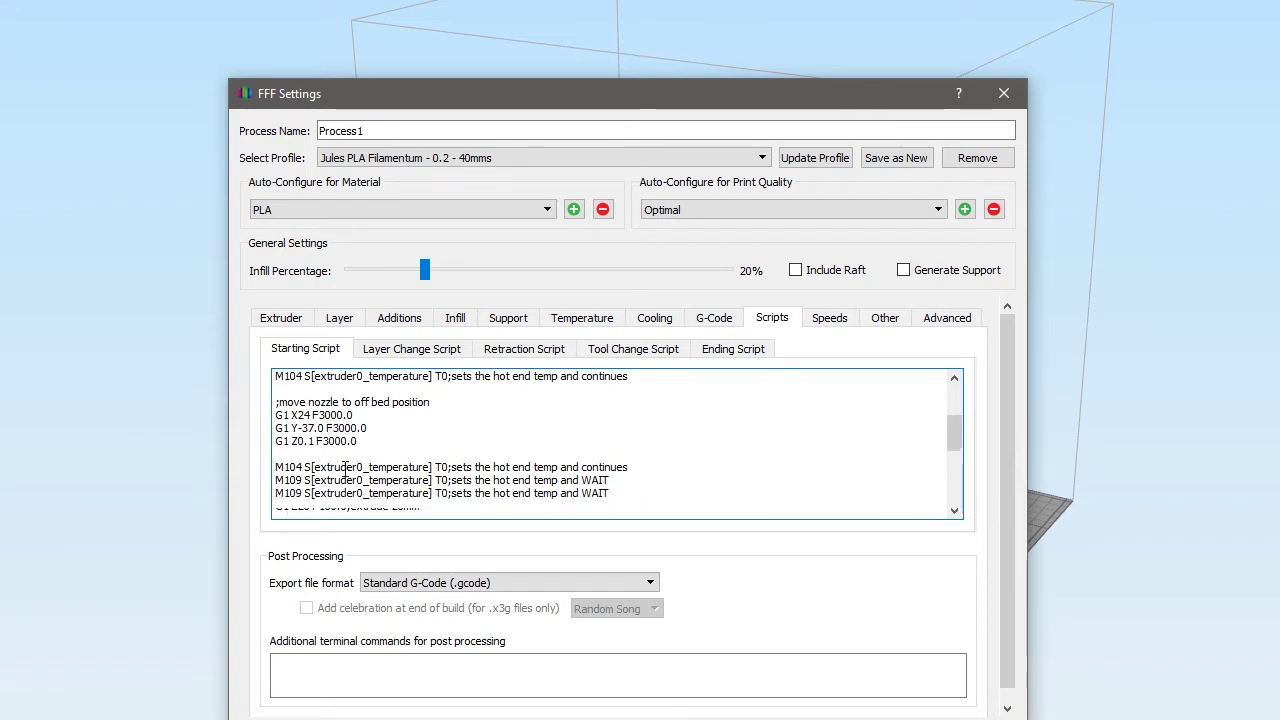
scroll(349, 467, up, 2)
scroll(349, 467, up, 2)
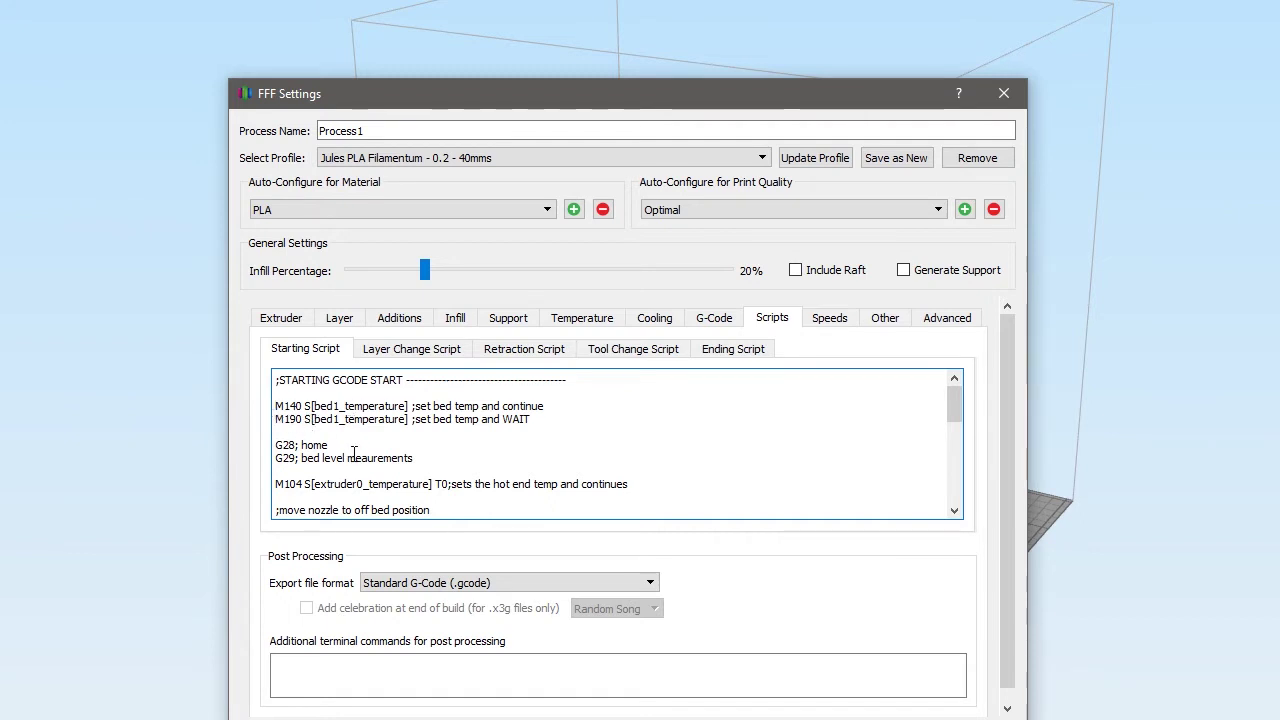
scroll(330, 443, down, 2)
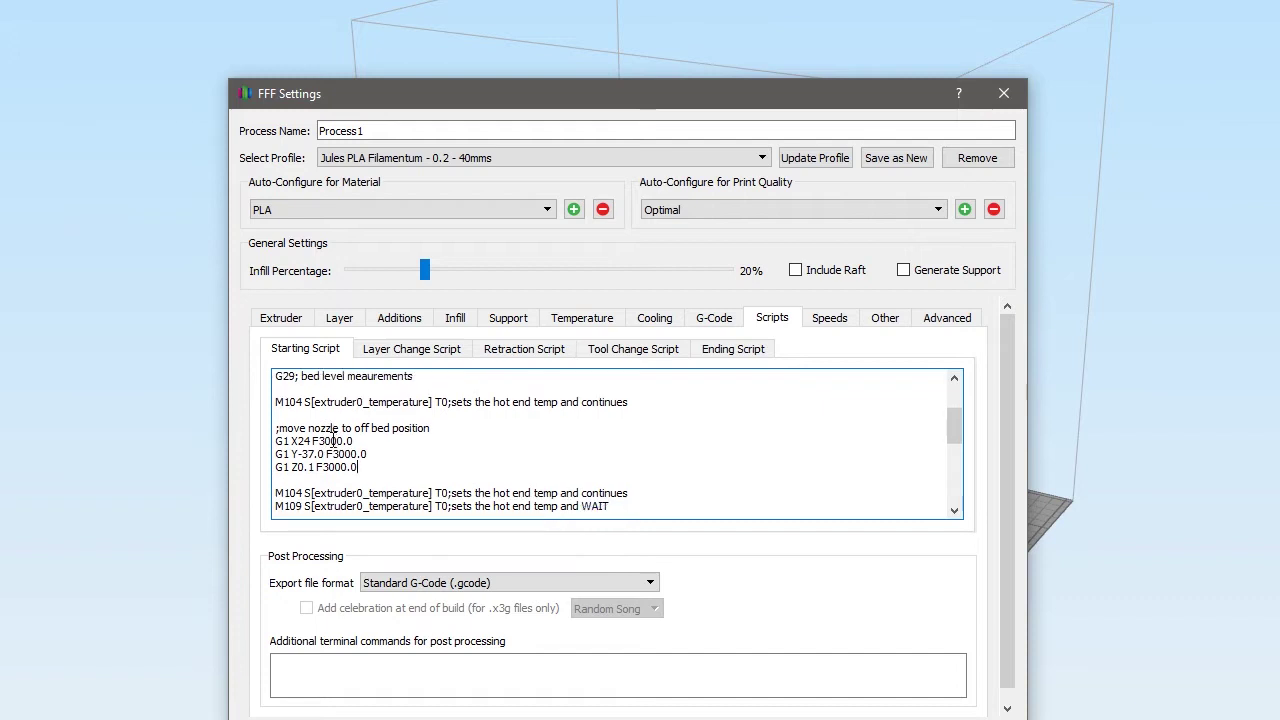
scroll(333, 441, down, 1)
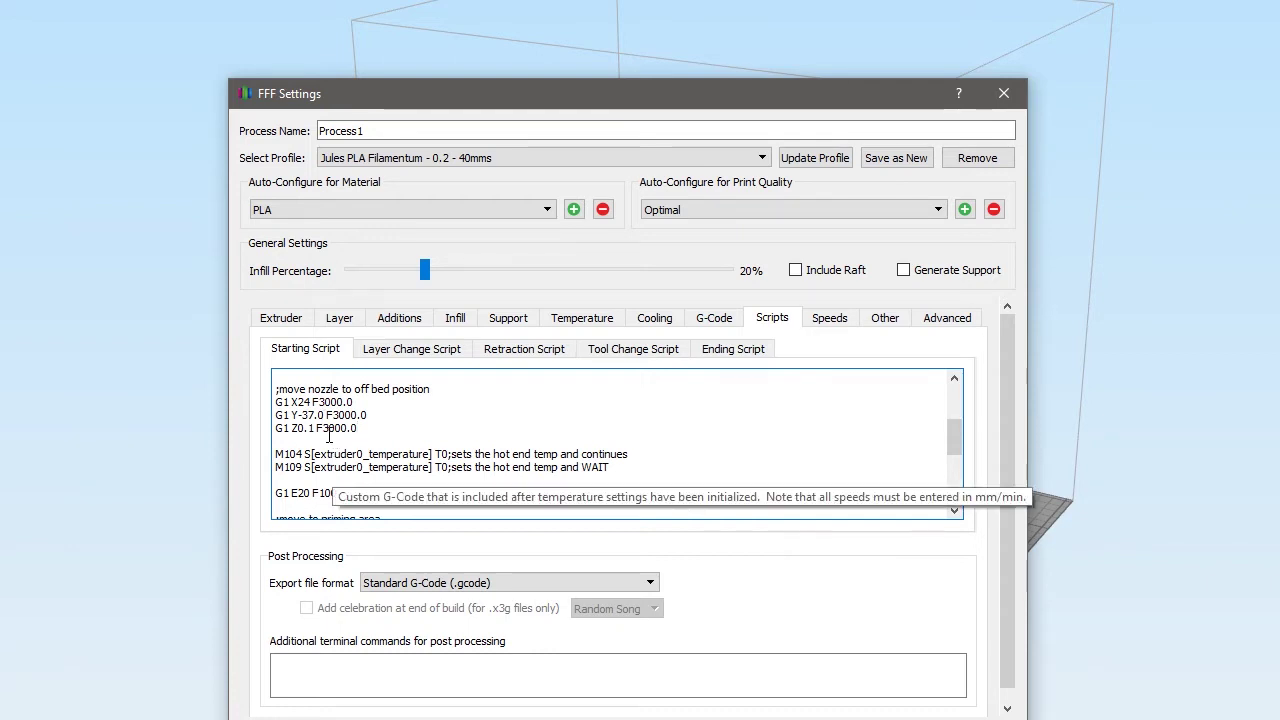
scroll(328, 437, down, 1)
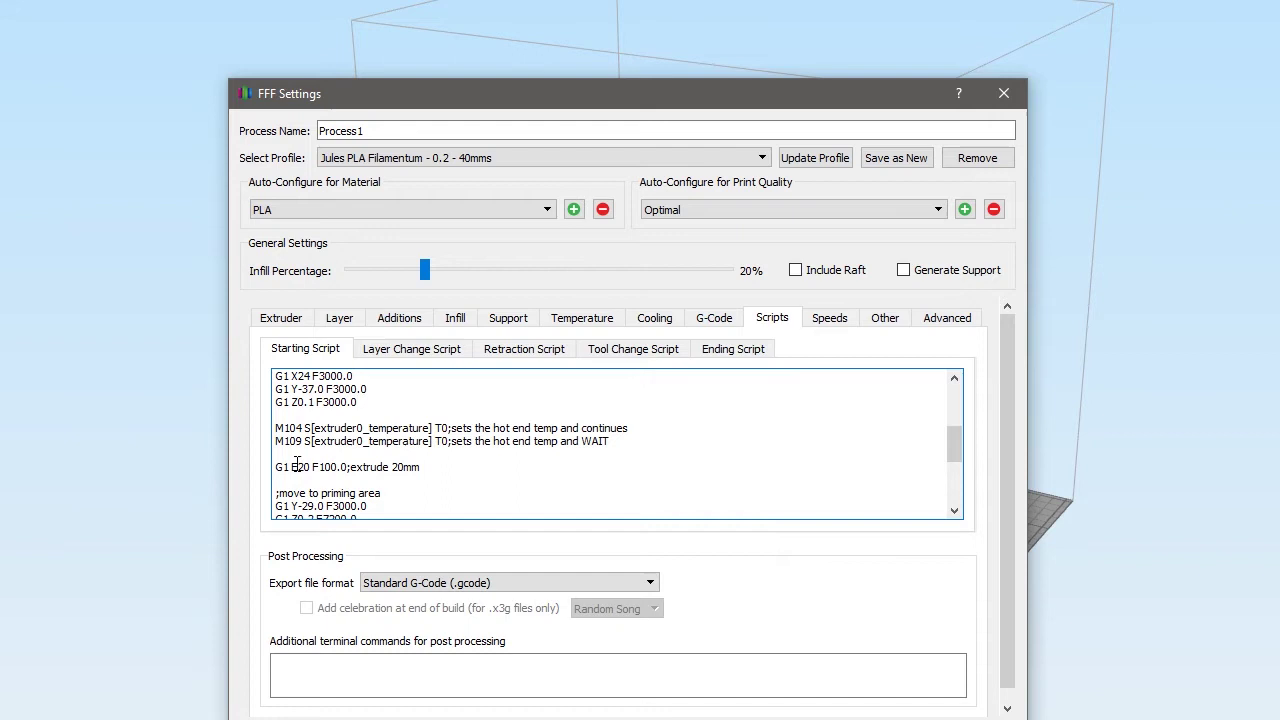
scroll(386, 470, down, 1)
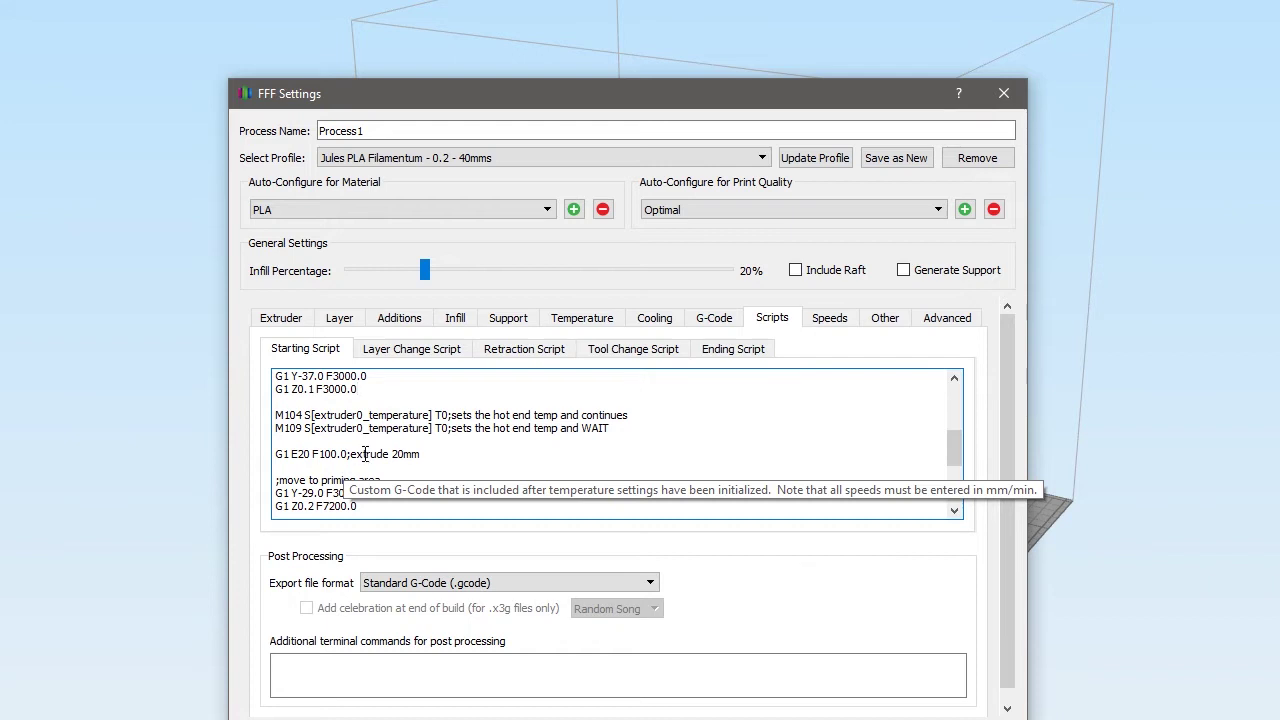
Review the starting script down to ;STARTING GCODE END, marking the X24.0 wipe value.
scroll(339, 471, down, 1)
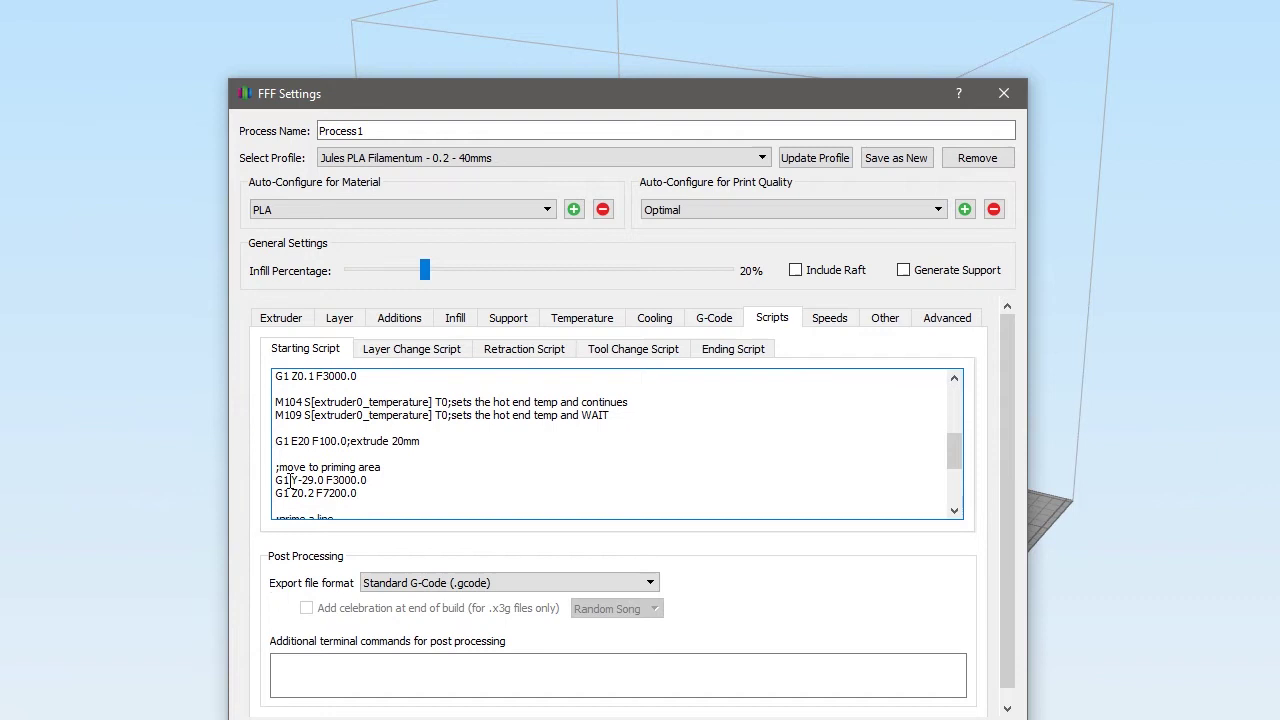
scroll(282, 474, down, 4)
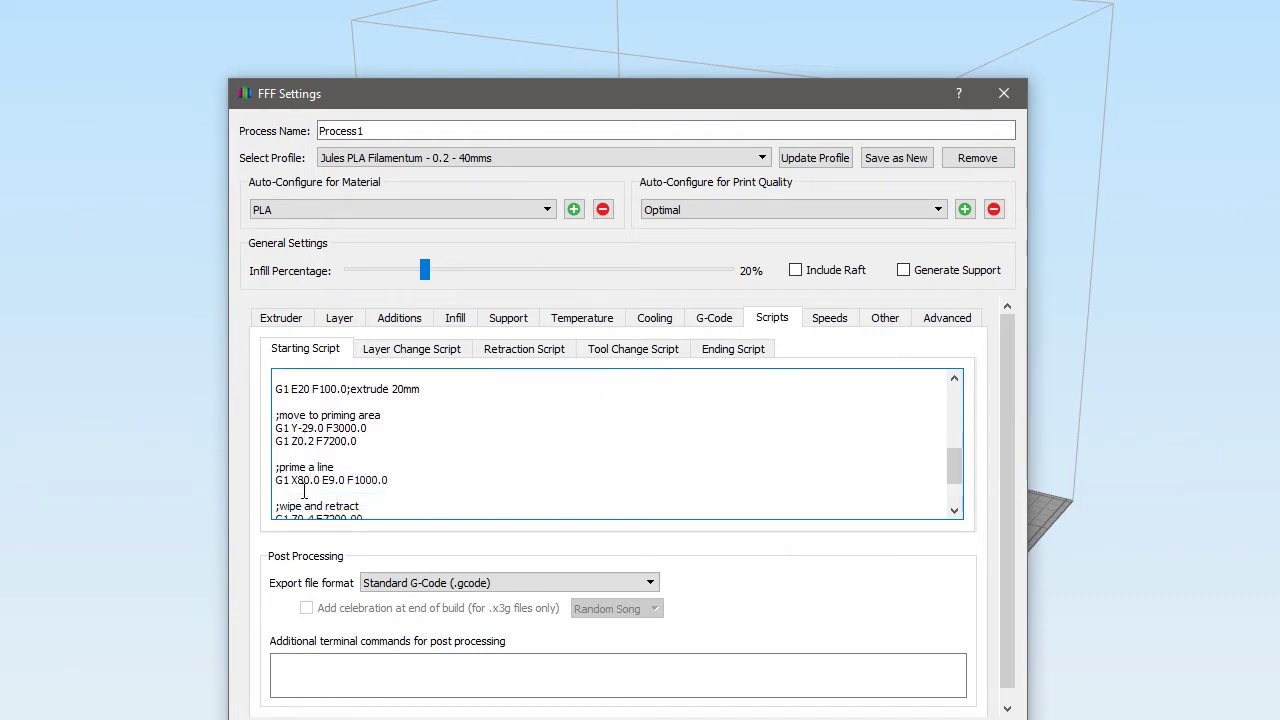
scroll(376, 484, down, 2)
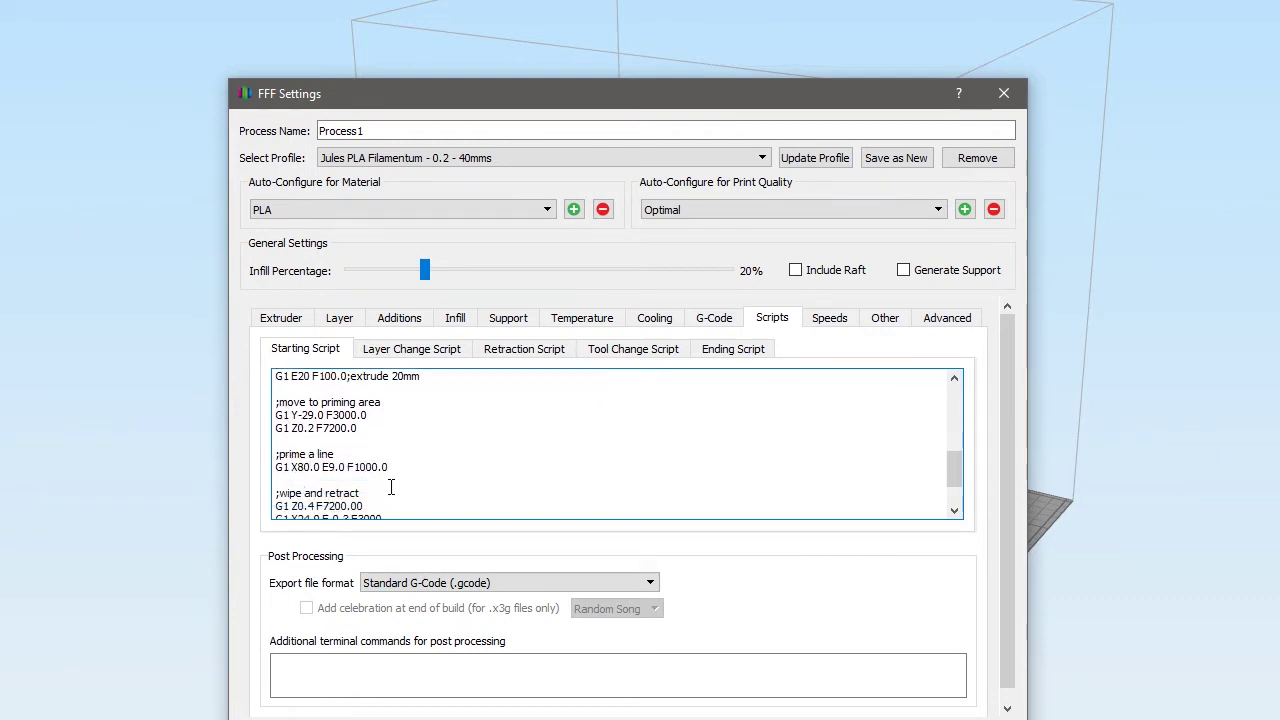
scroll(376, 484, down, 1)
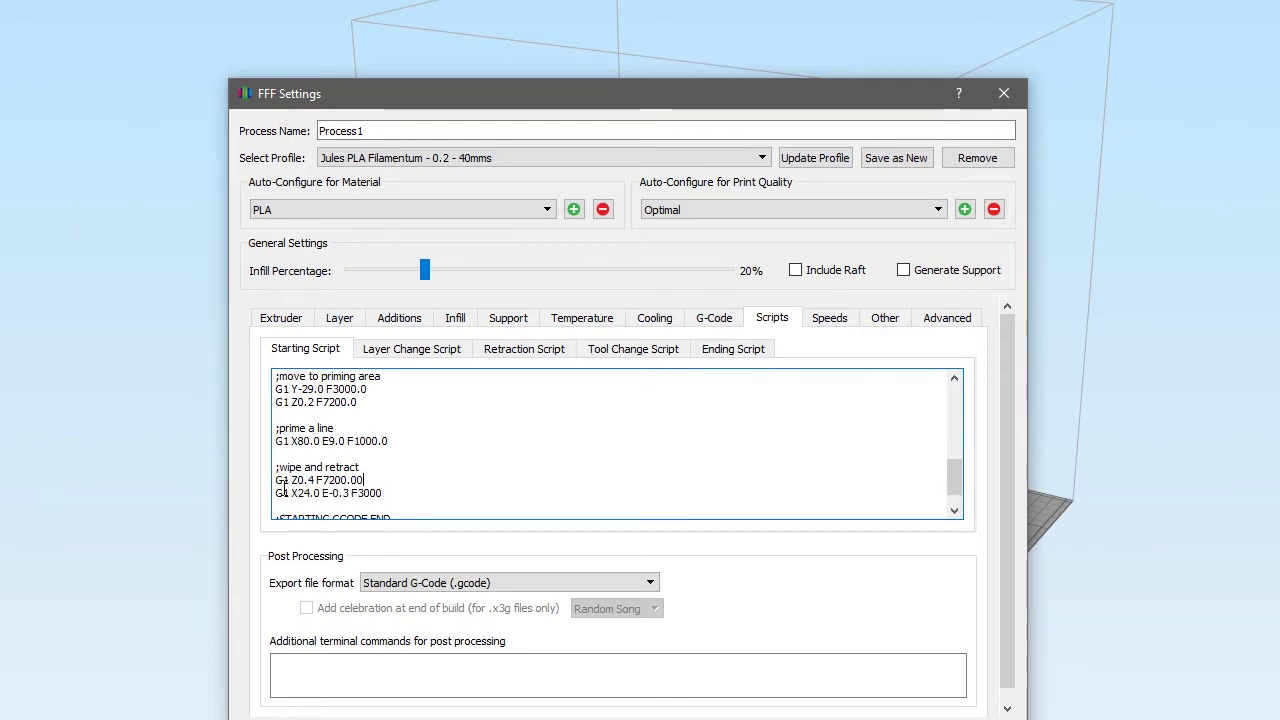
click(362, 482)
drag(299, 493, 314, 493)
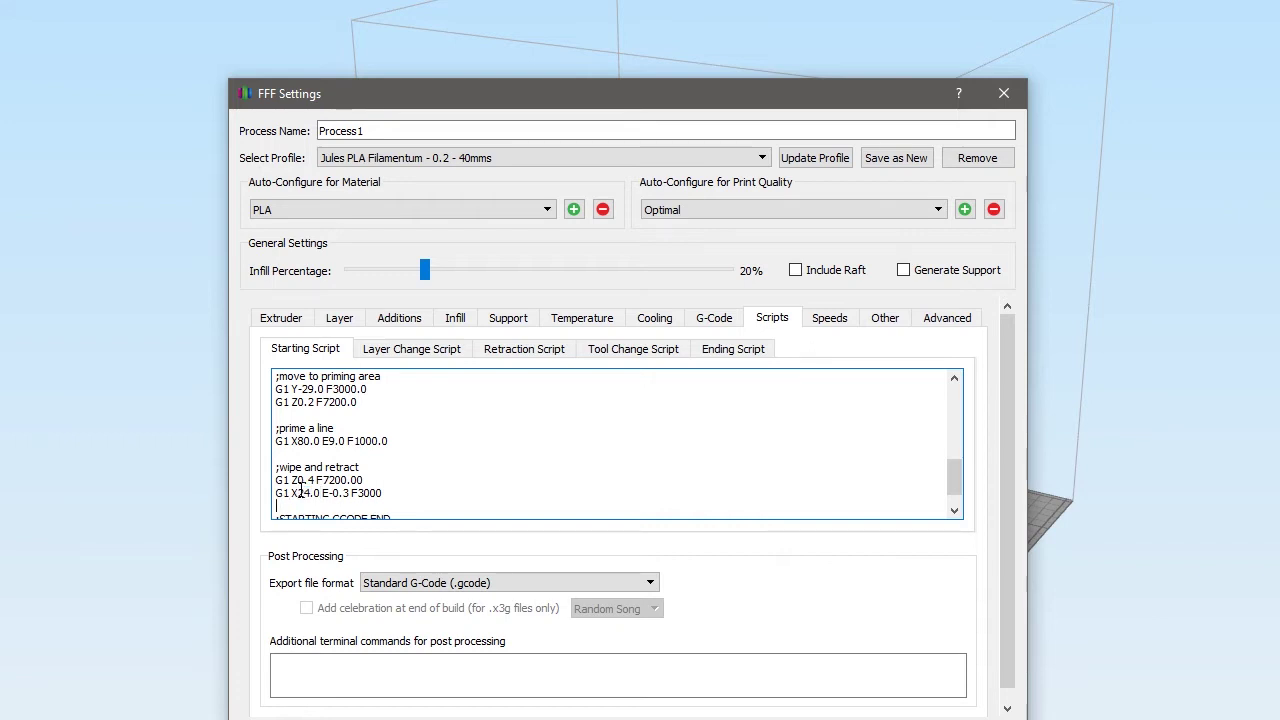
drag(310, 495, 316, 496)
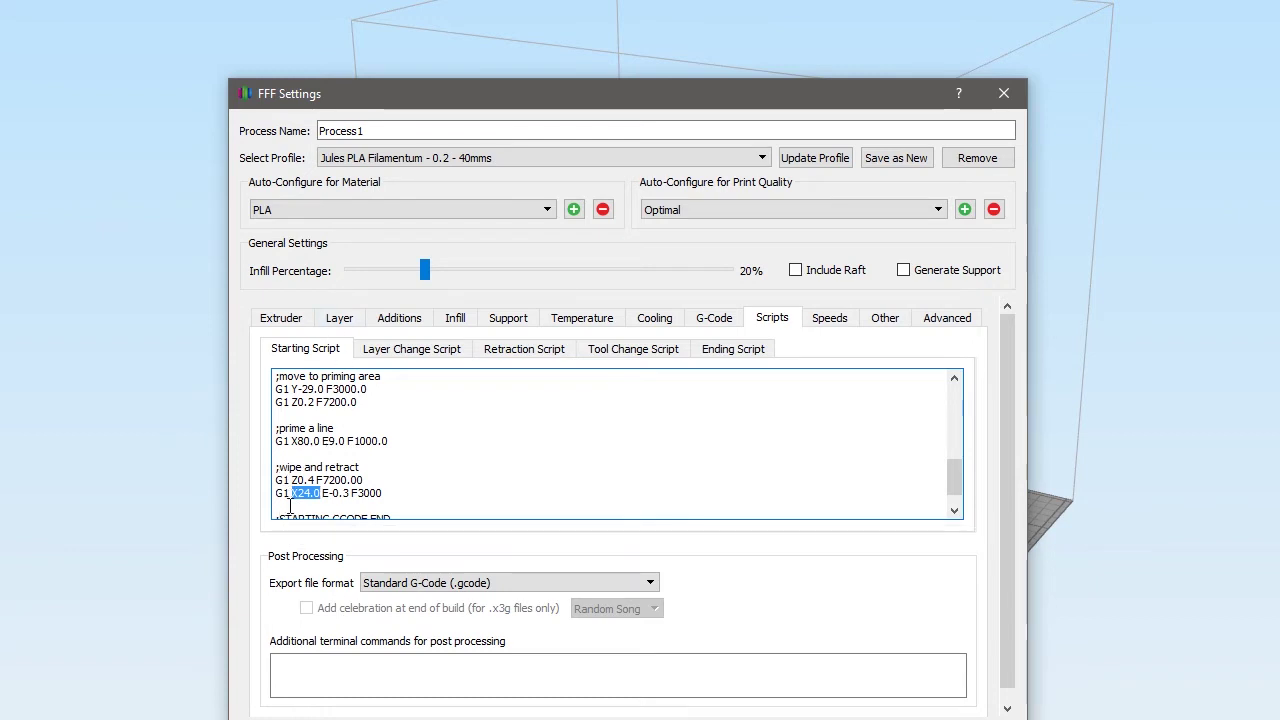
scroll(313, 480, up, 3)
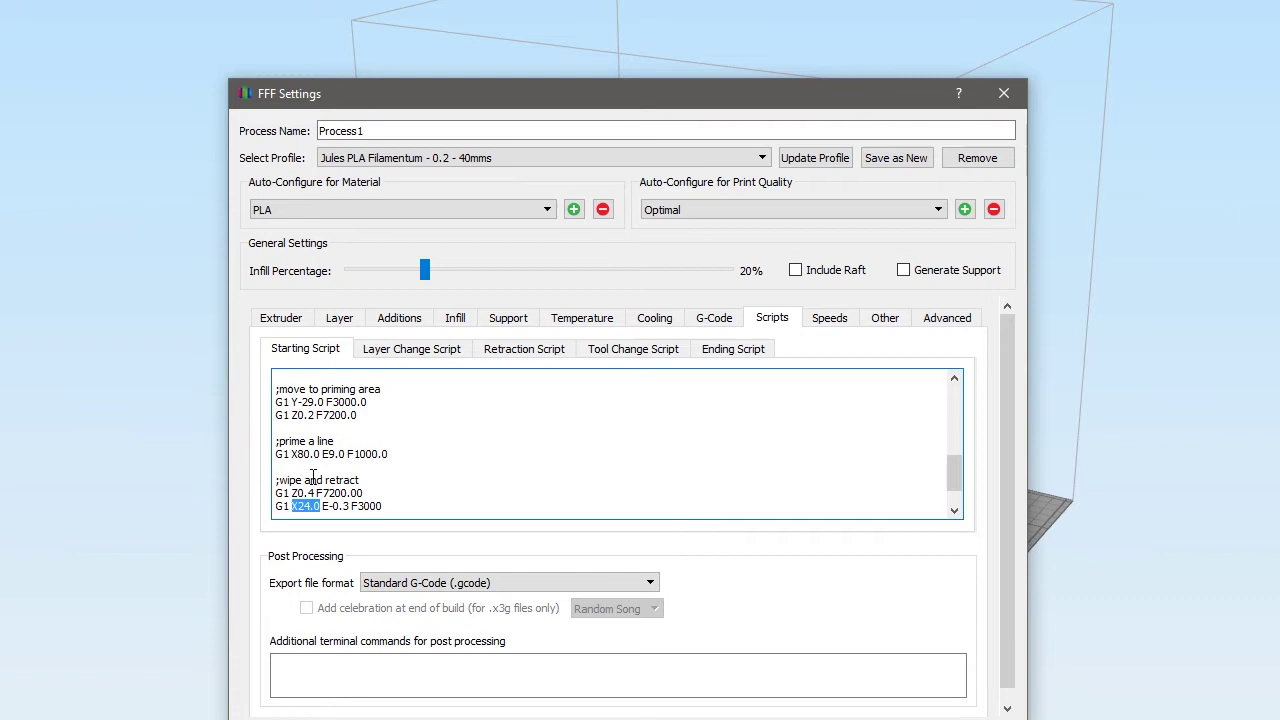
scroll(313, 480, up, 3)
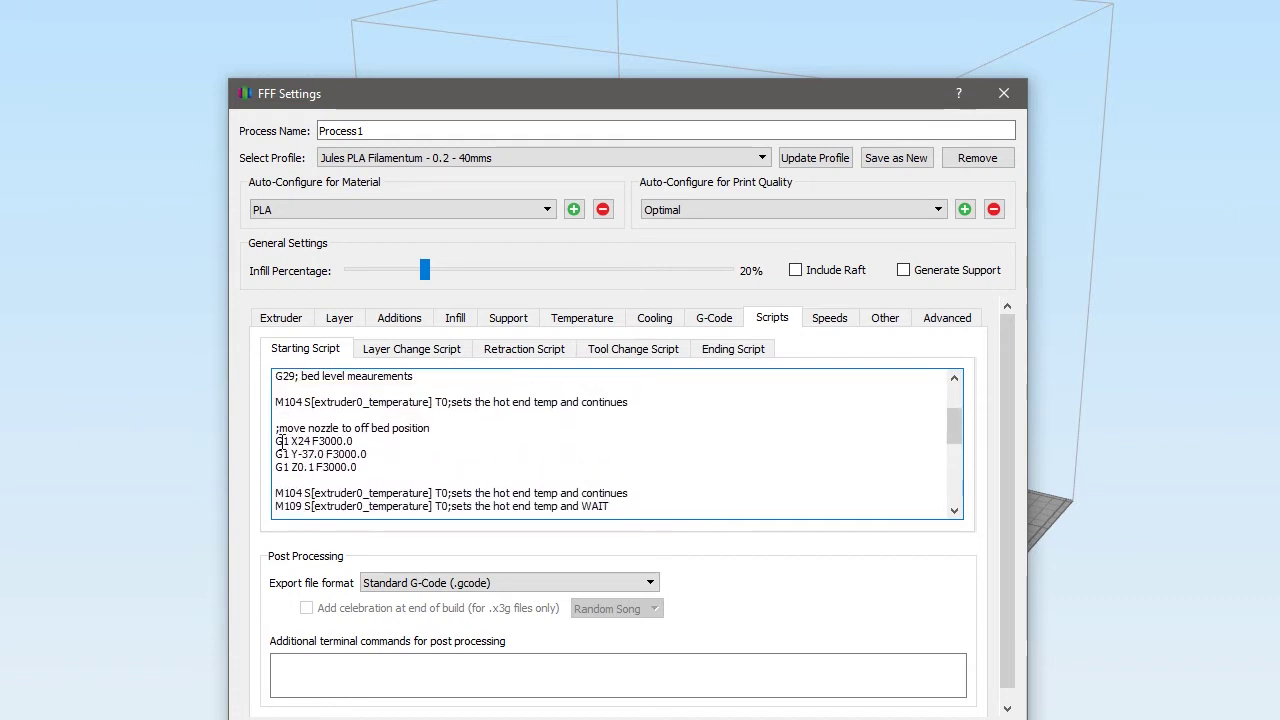
drag(283, 441, 322, 441)
scroll(354, 505, down, 6)
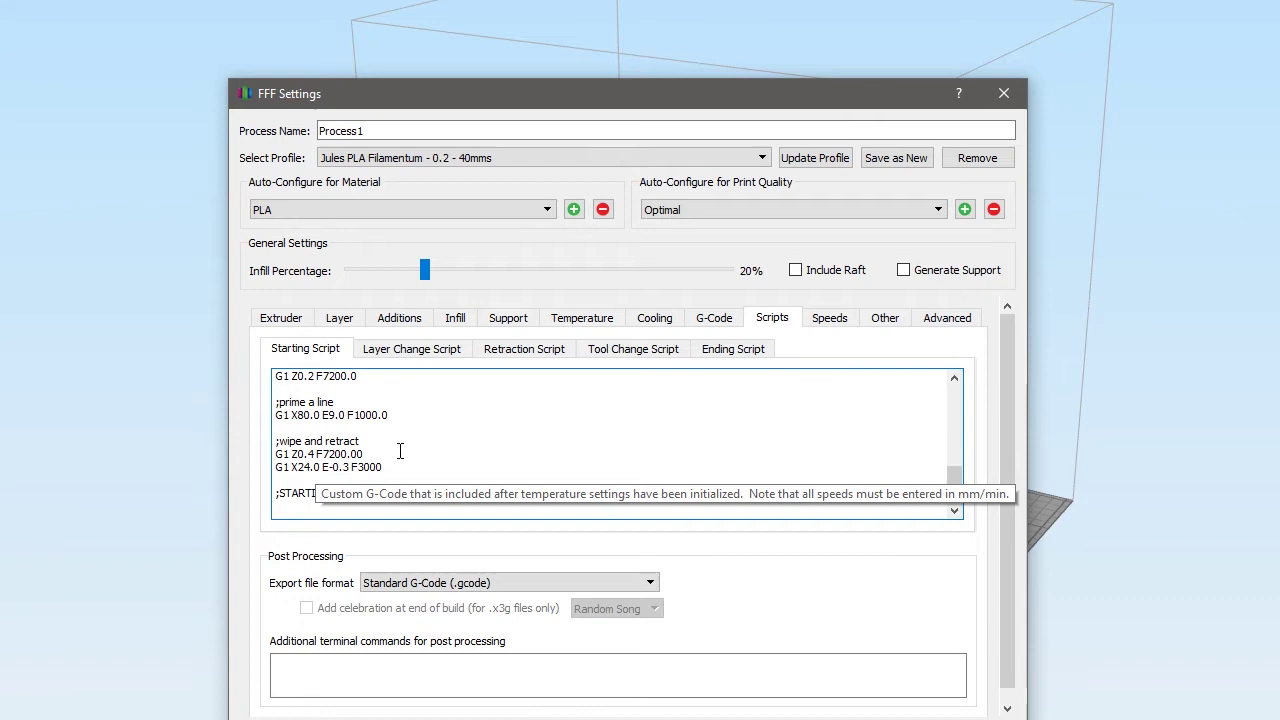
scroll(400, 452, down, 1)
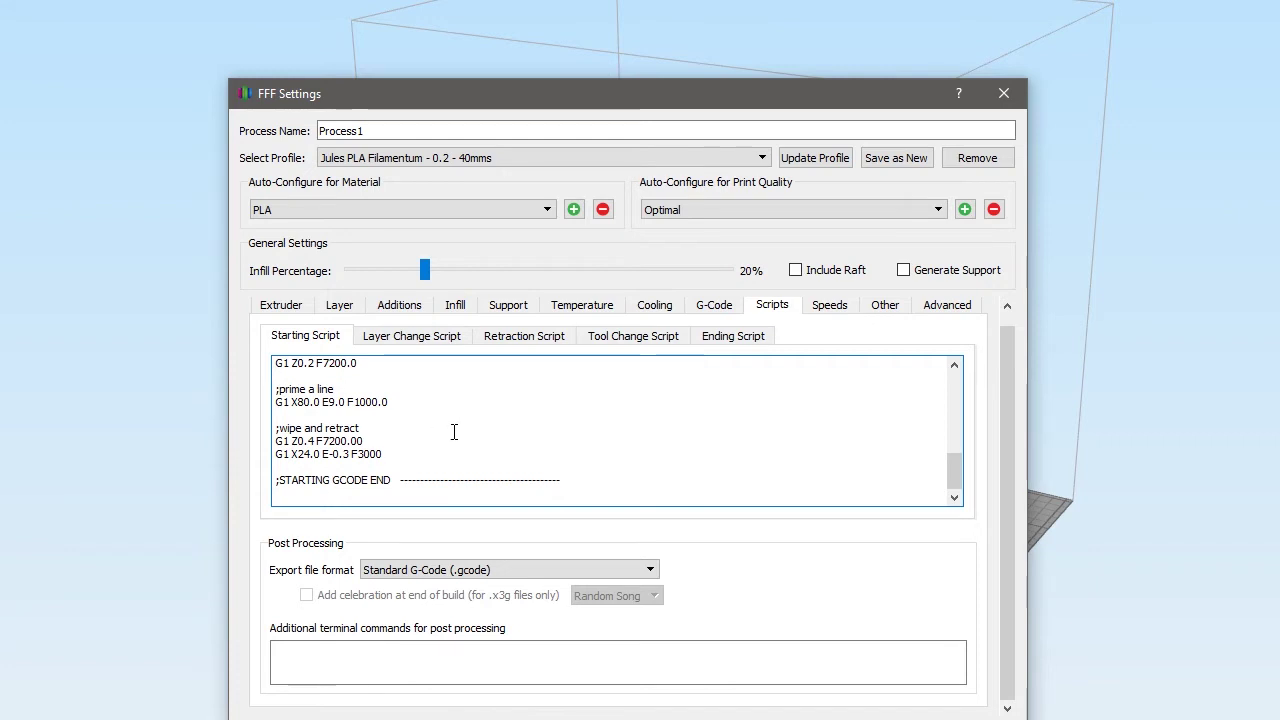
Paste the ENDING GCODE START and END markers into the Ending Script with ;here between them.
click(730, 336)
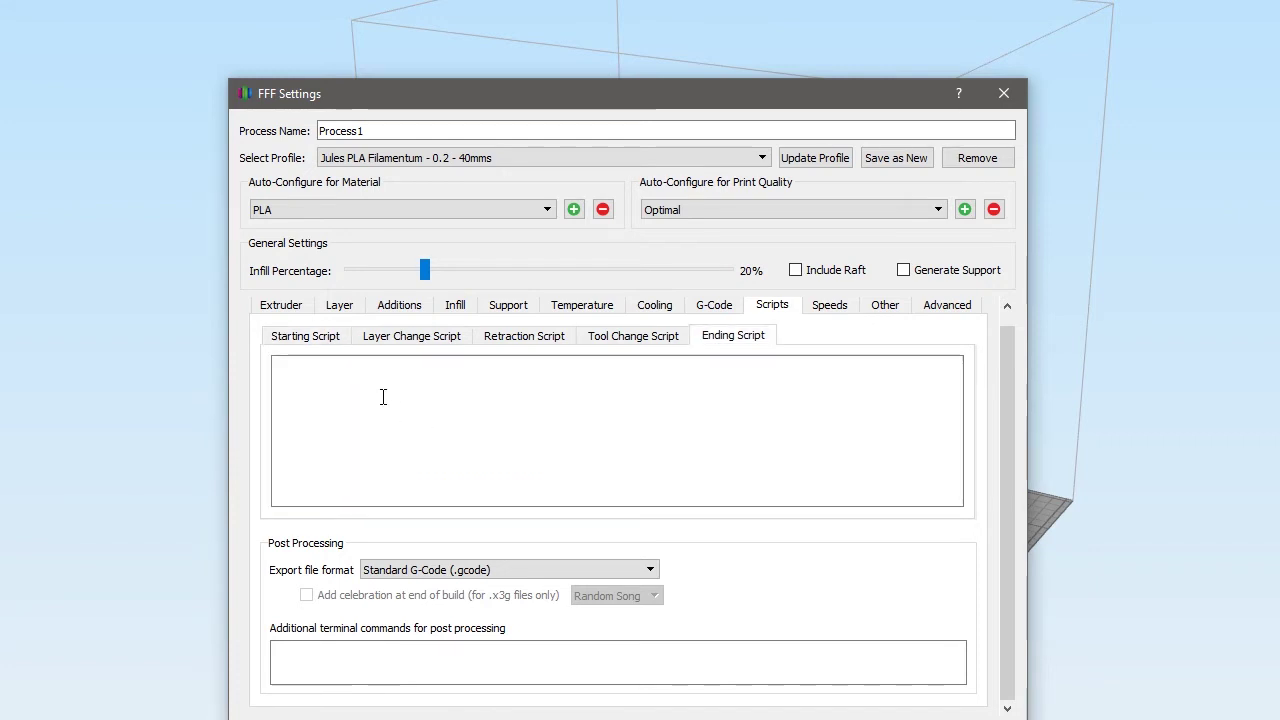
click(422, 412)
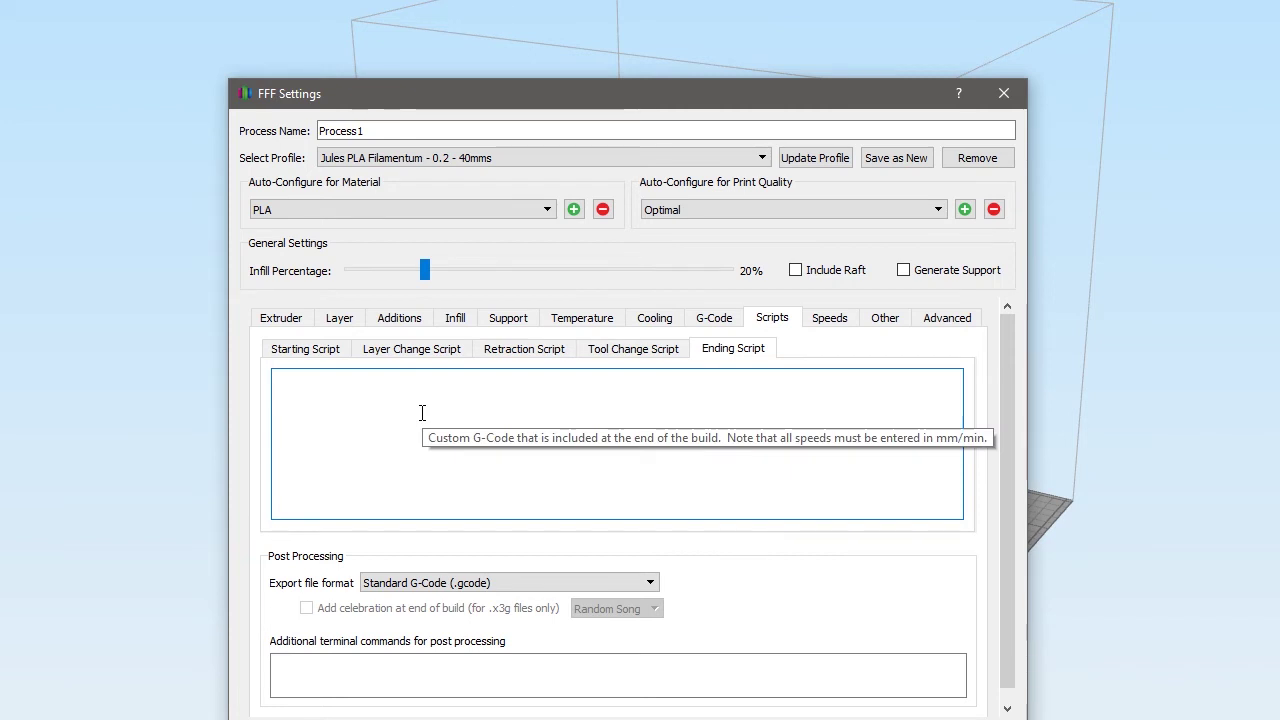
key(ctrl+v)
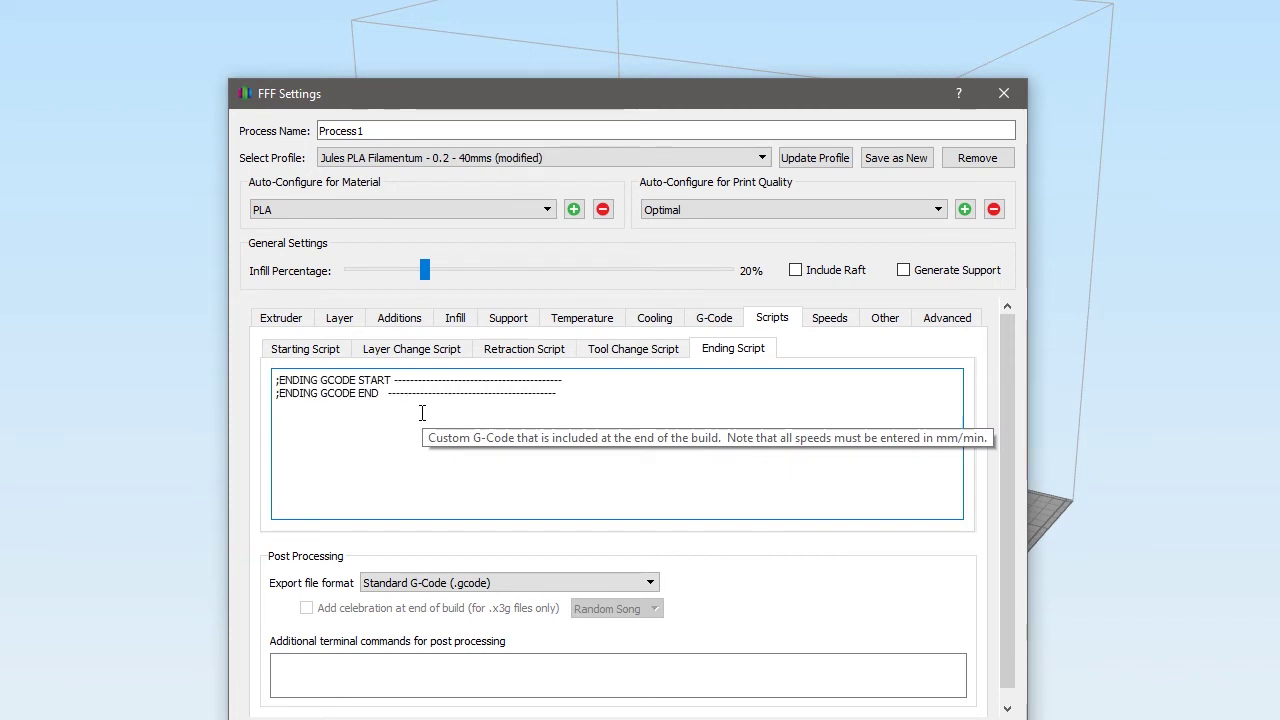
click(578, 377)
key(Return)
text(;)
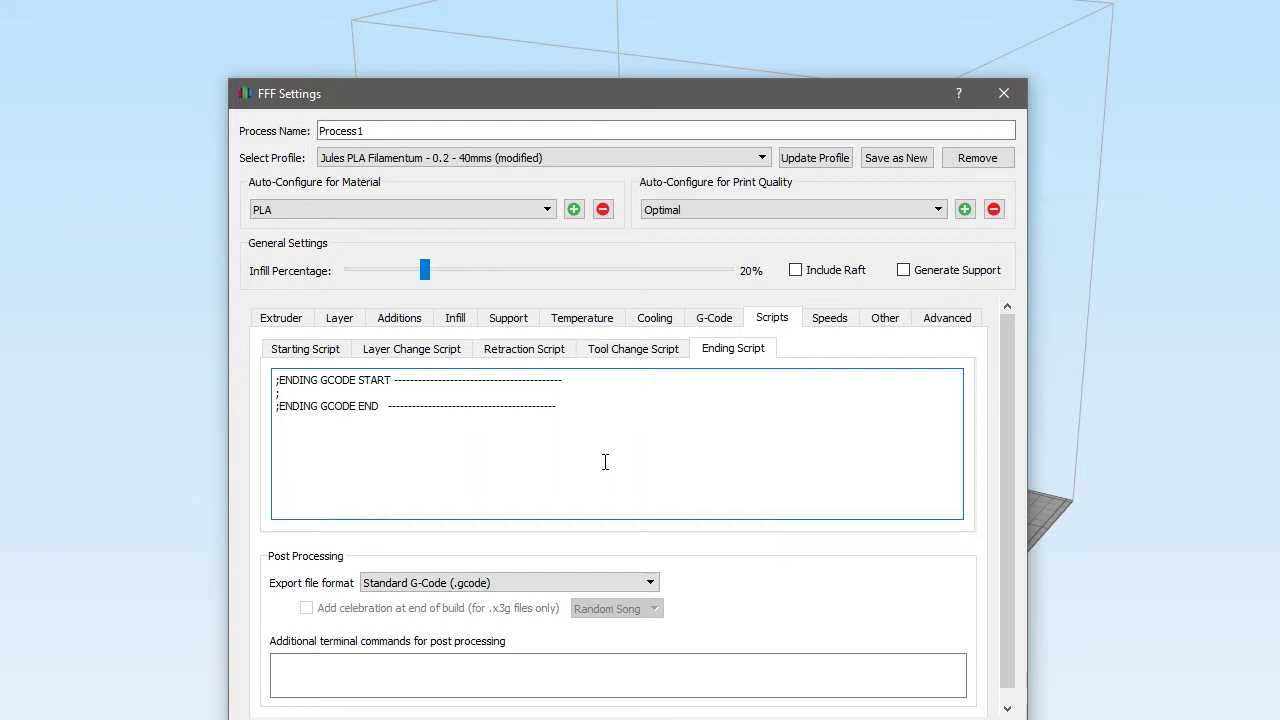
text(here)
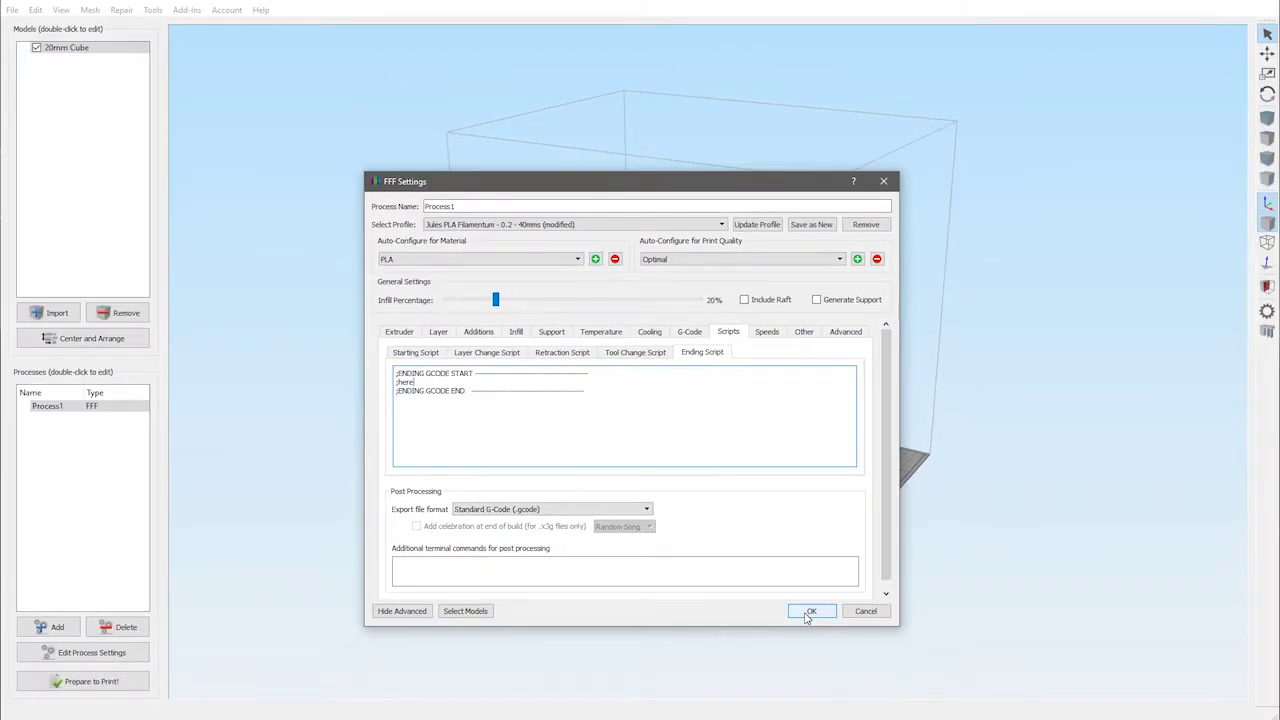
Slice the cube, save the toolpaths as 20mm Cube.gcode, and select it in its folder.
click(811, 611)
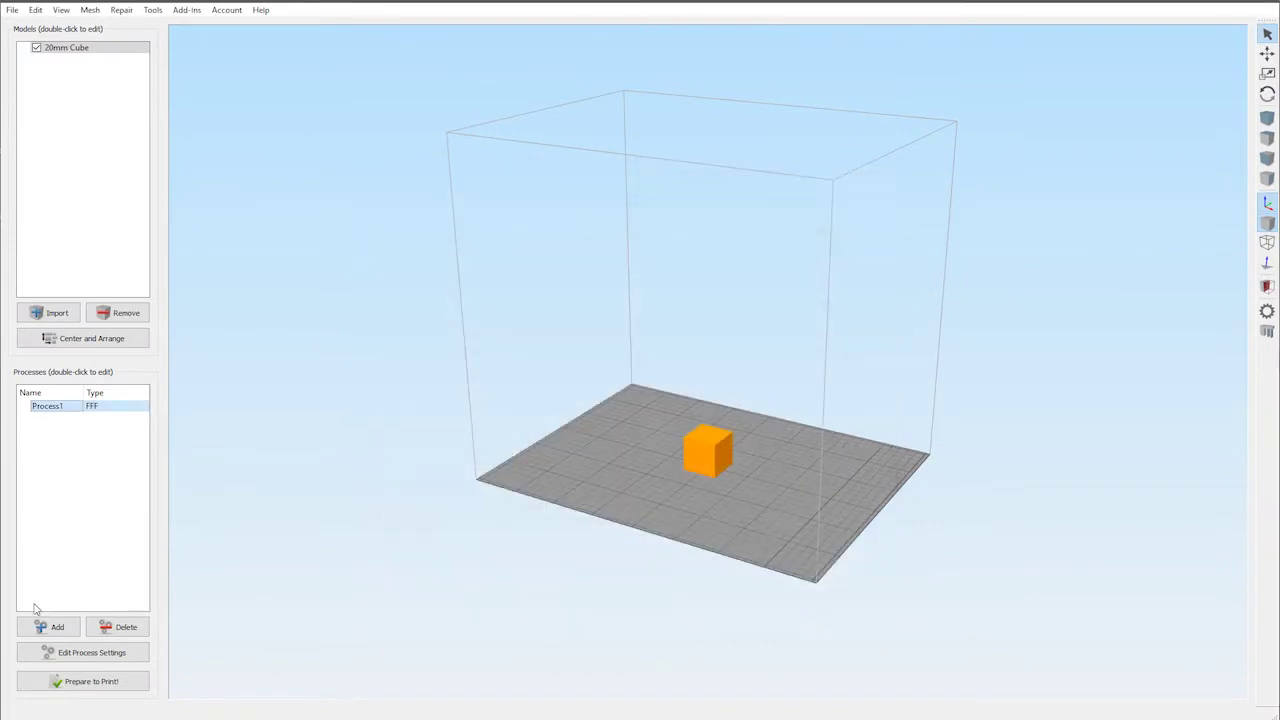
click(32, 682)
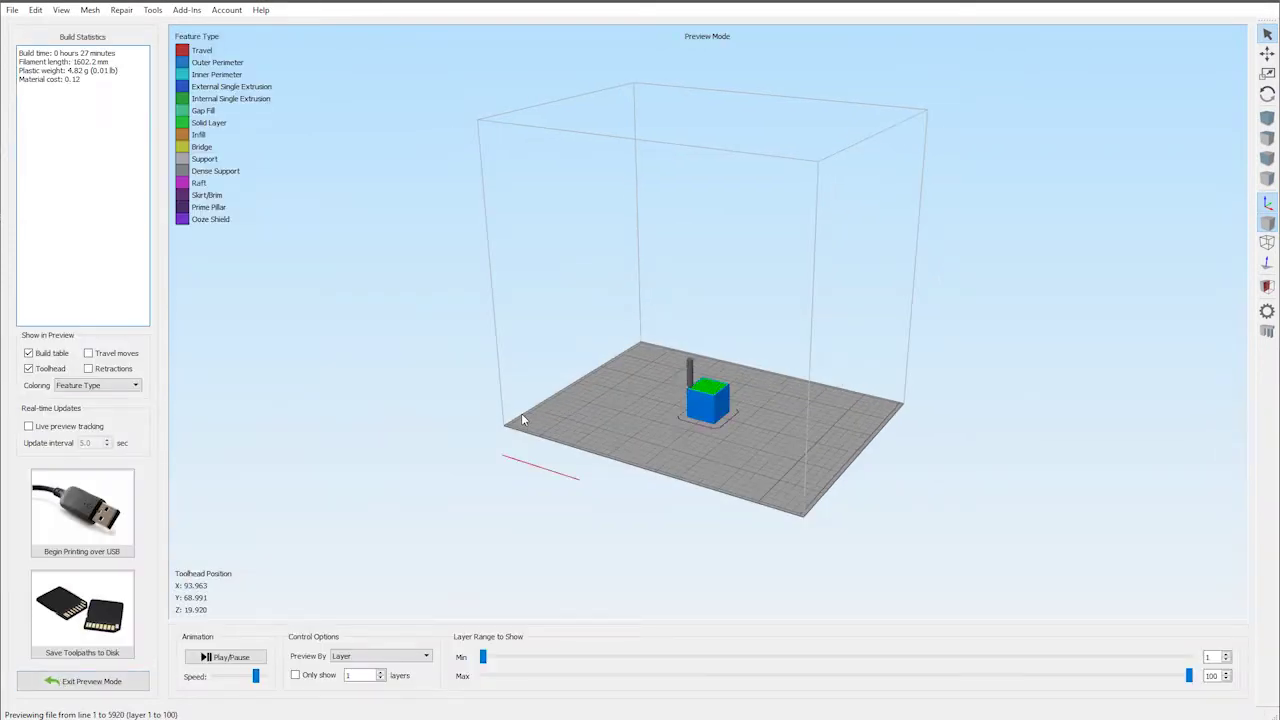
click(80, 608)
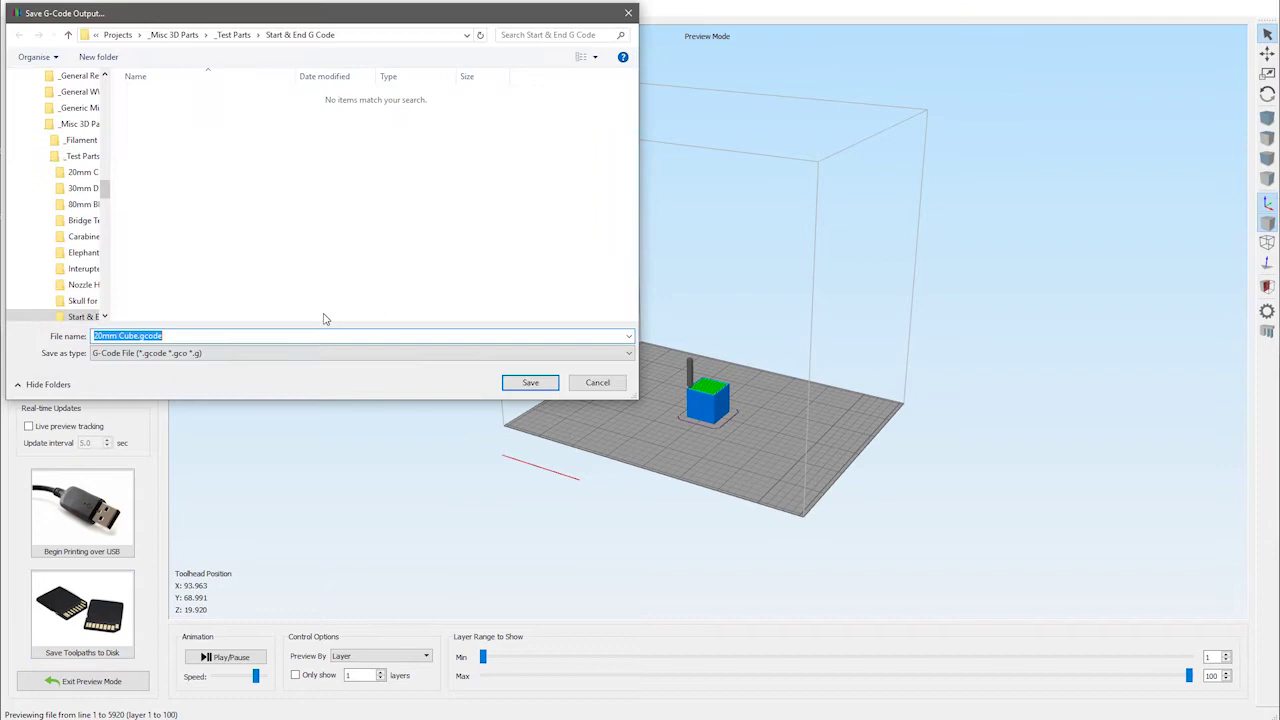
drag(166, 13, 499, 88)
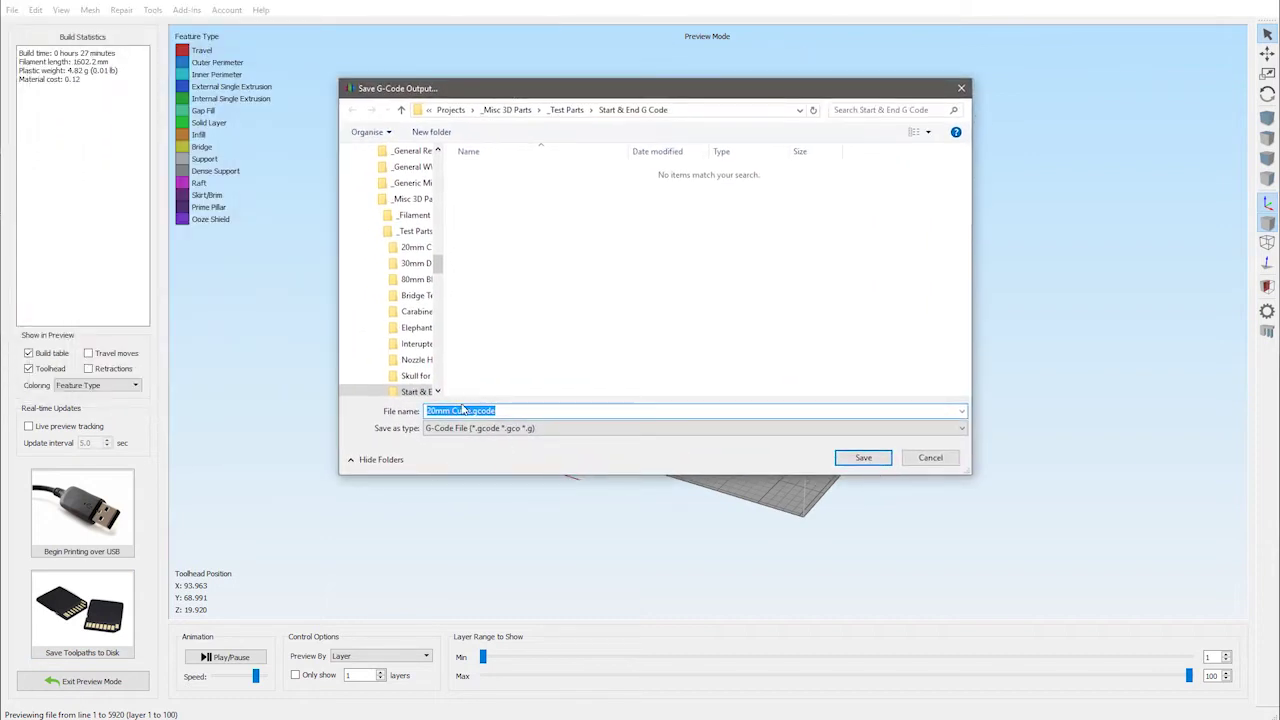
click(860, 457)
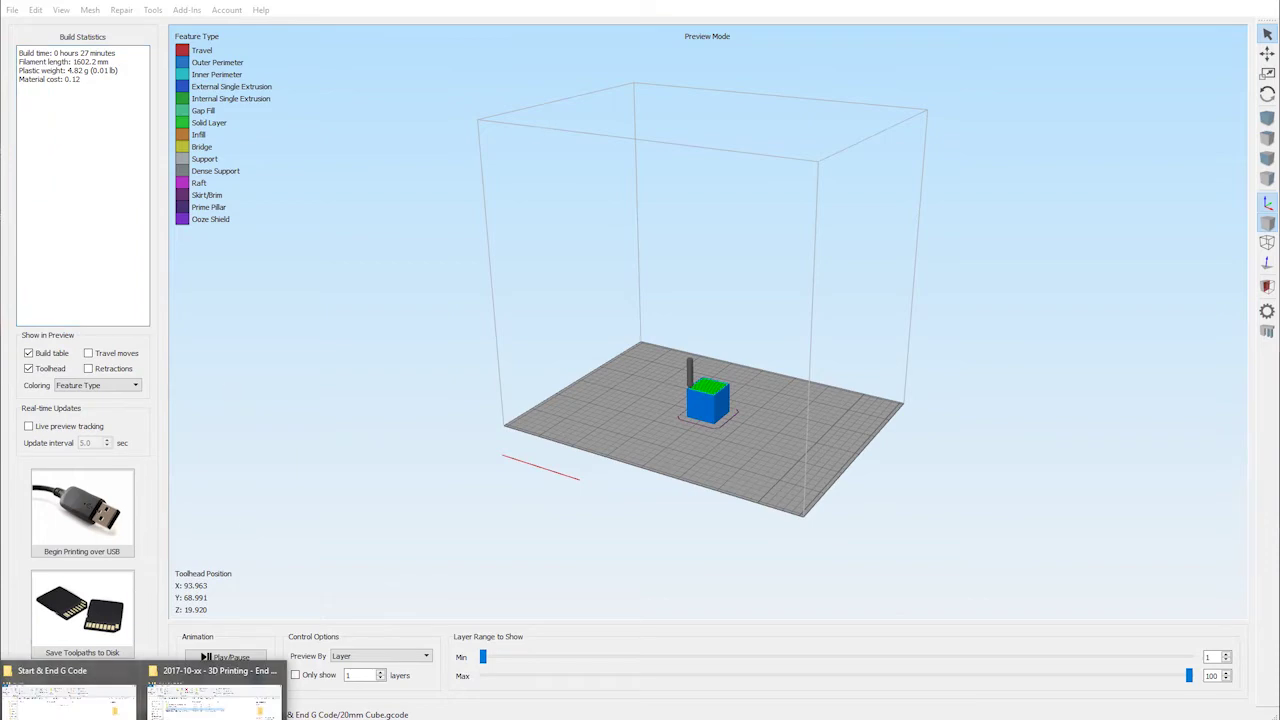
click(102, 715)
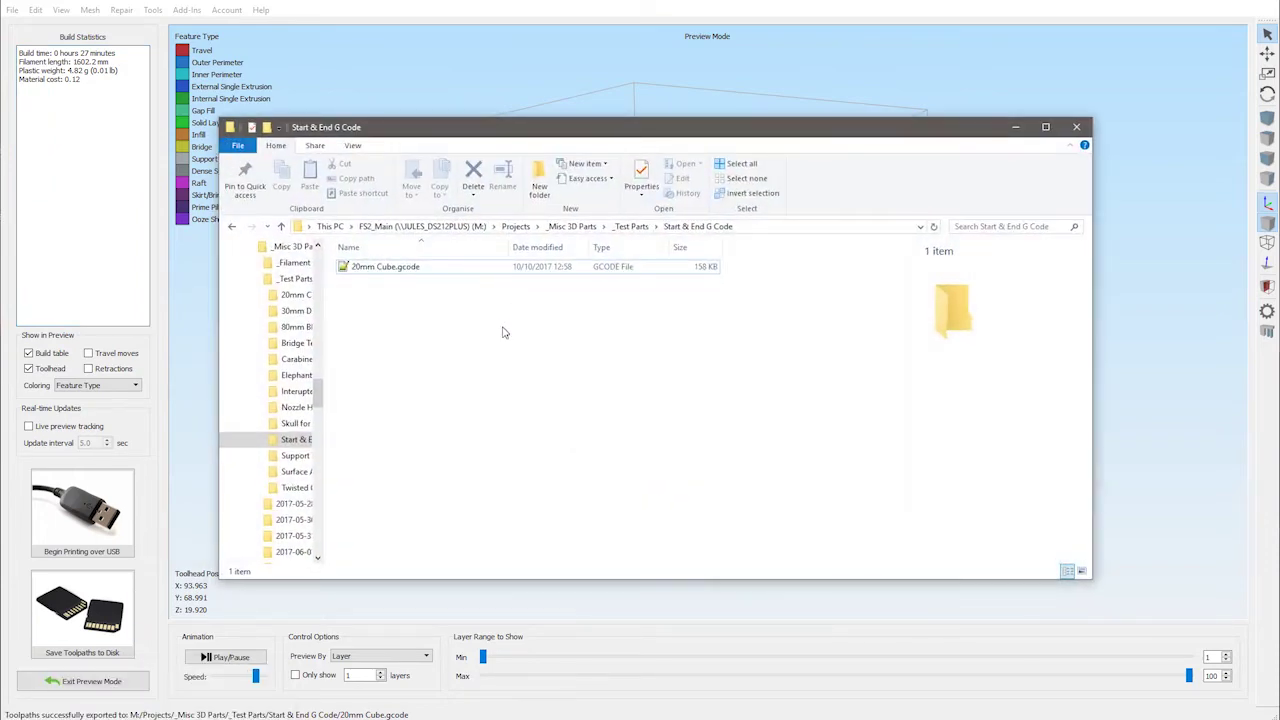
click(372, 268)
Open 20mm Cube.gcode in Notepad++ and scroll to the end of the file.
double_click(376, 272)
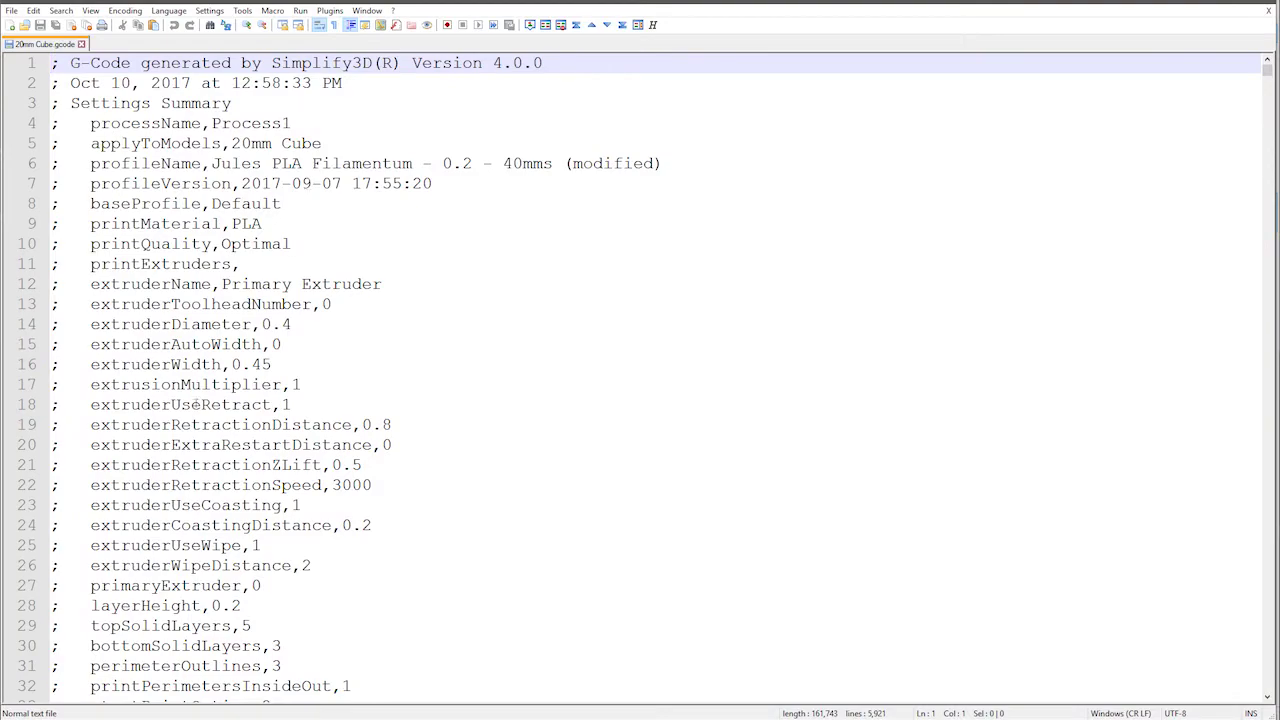
scroll(351, 397, down, 20)
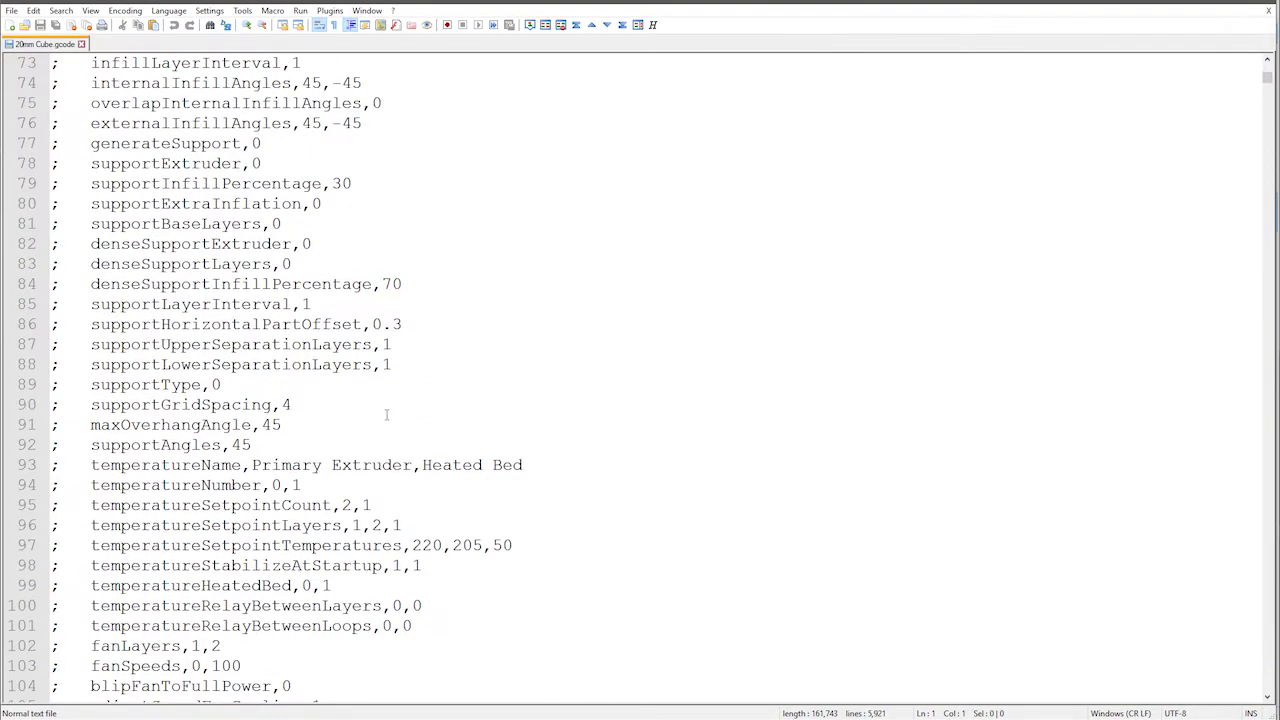
scroll(386, 414, down, 20)
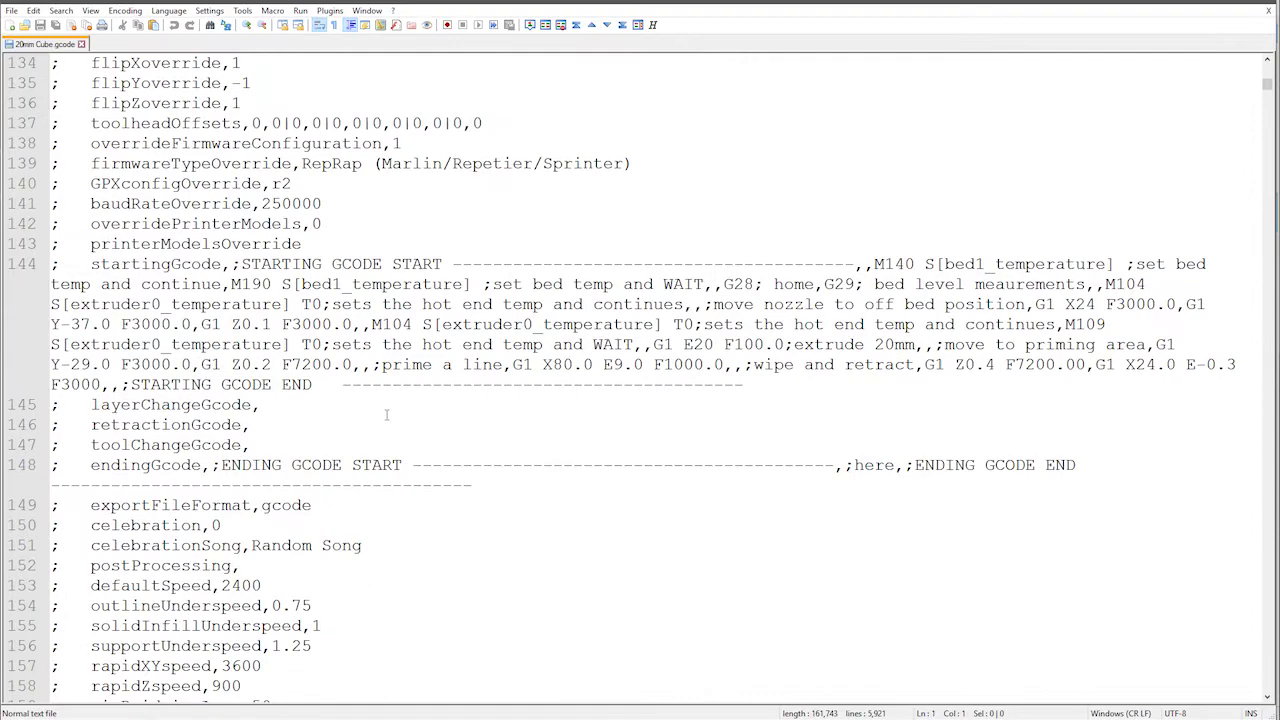
scroll(386, 414, down, 17)
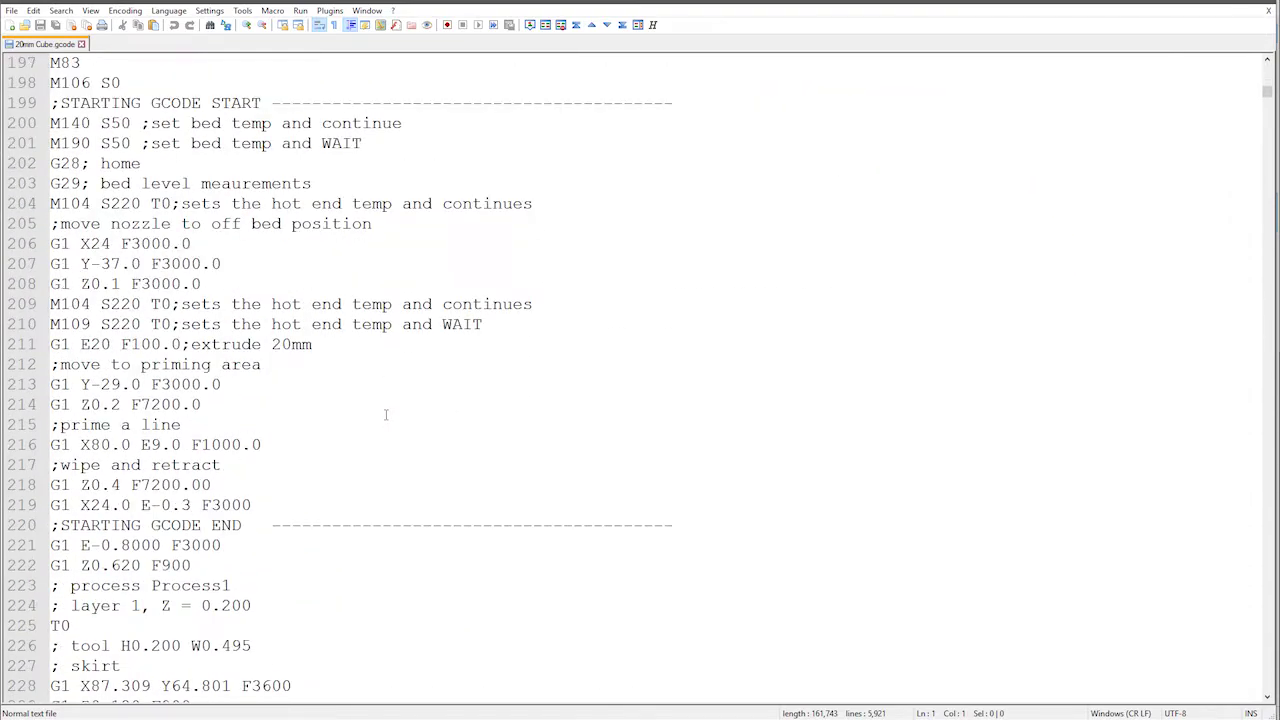
scroll(386, 414, up, 5)
scroll(386, 414, down, 20)
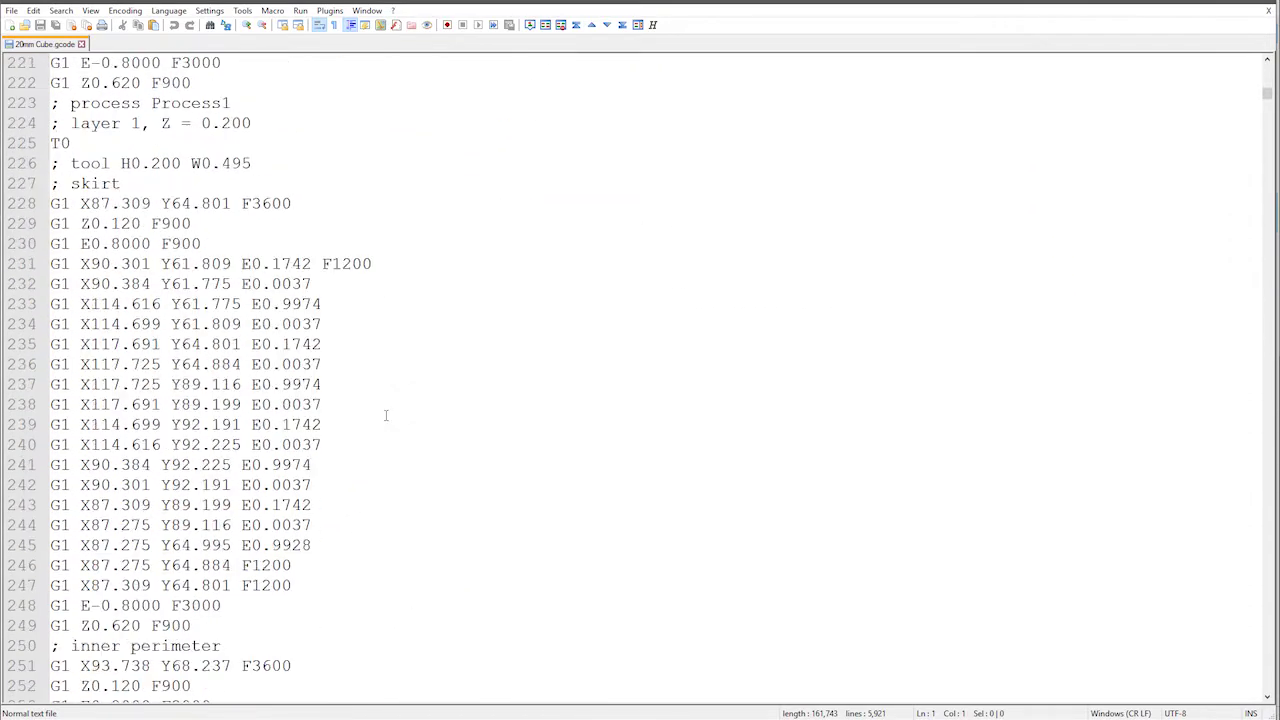
drag(1266, 100, 1264, 690)
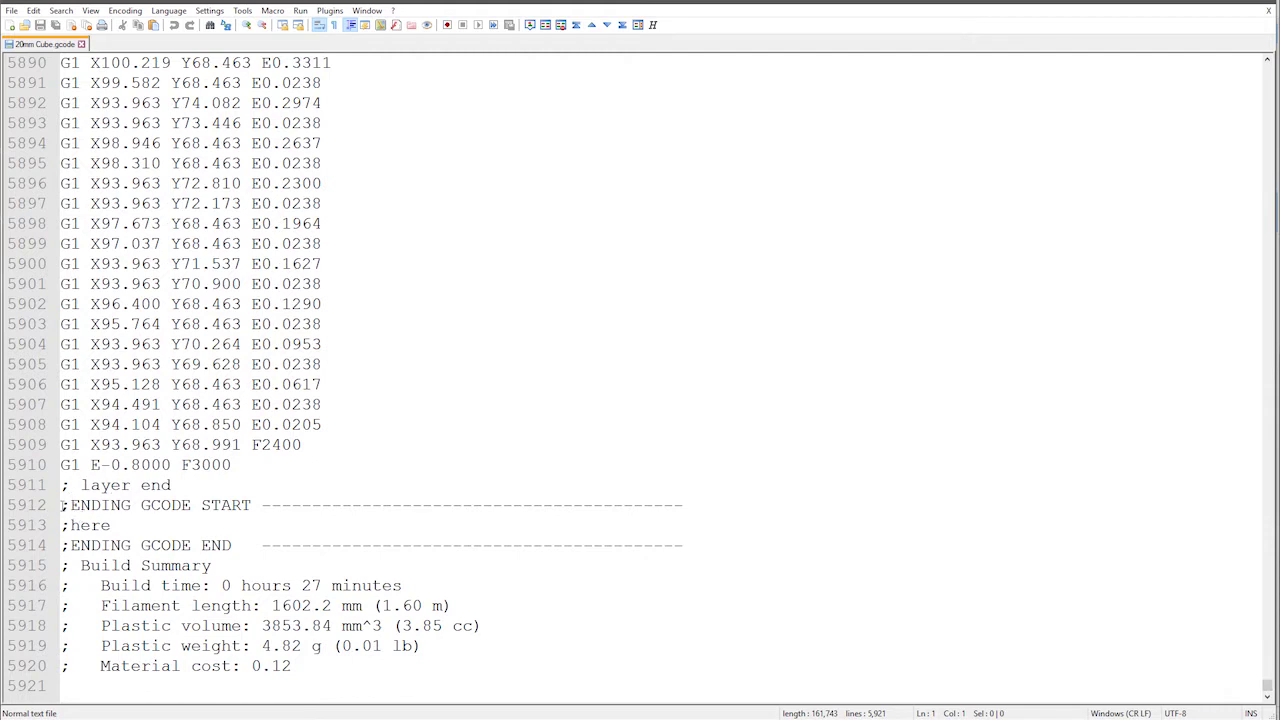
Highlight the ending-script lines, the last layer's moves and the final retract line 5910.
drag(62, 505, 725, 552)
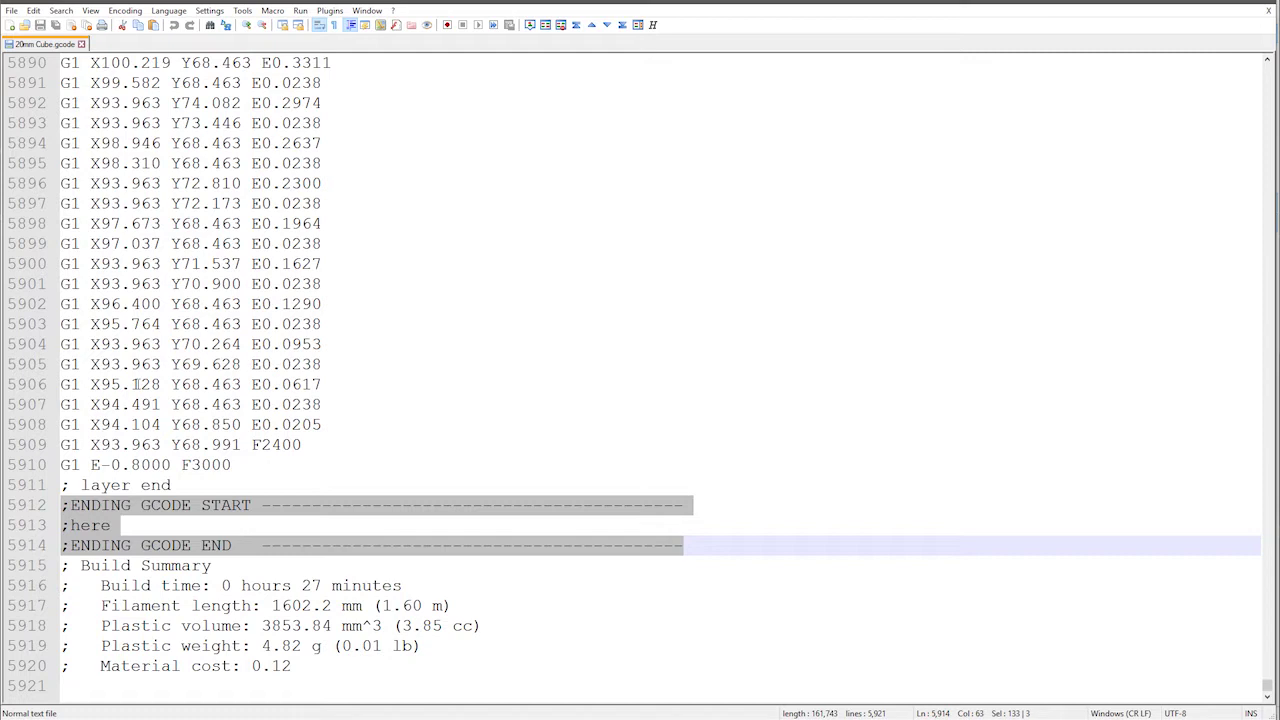
drag(74, 322, 340, 440)
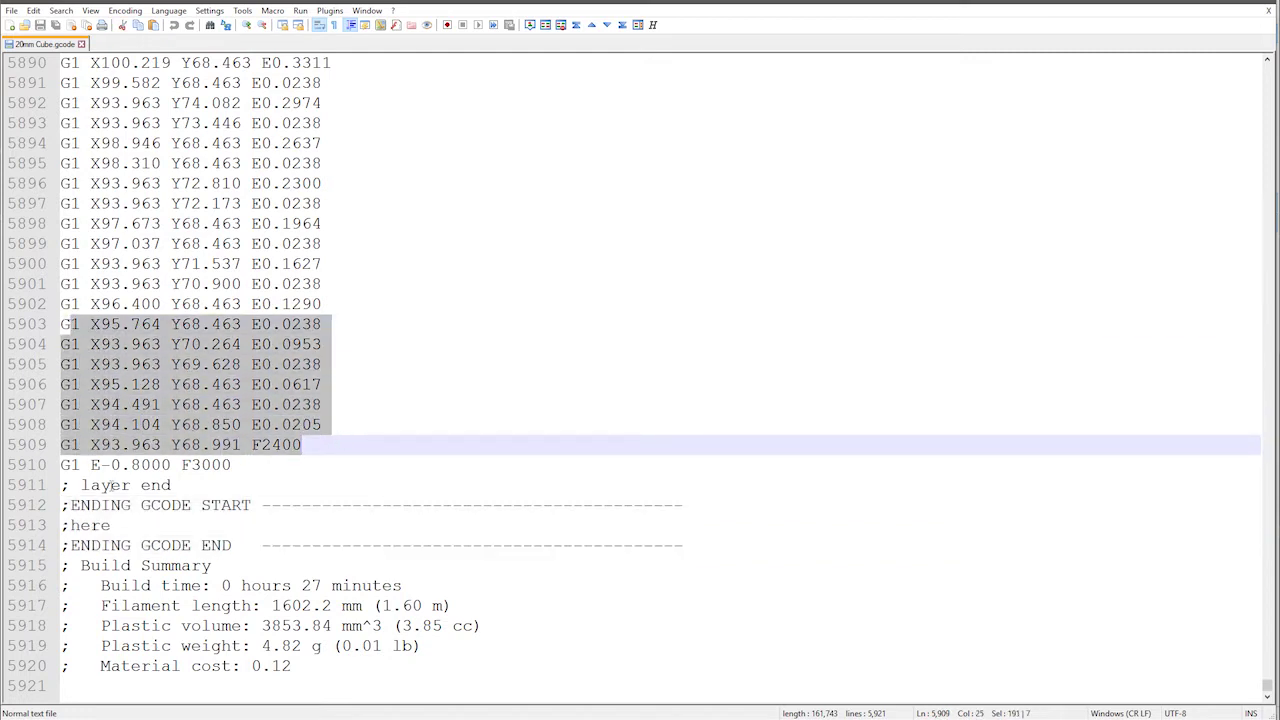
drag(62, 465, 277, 458)
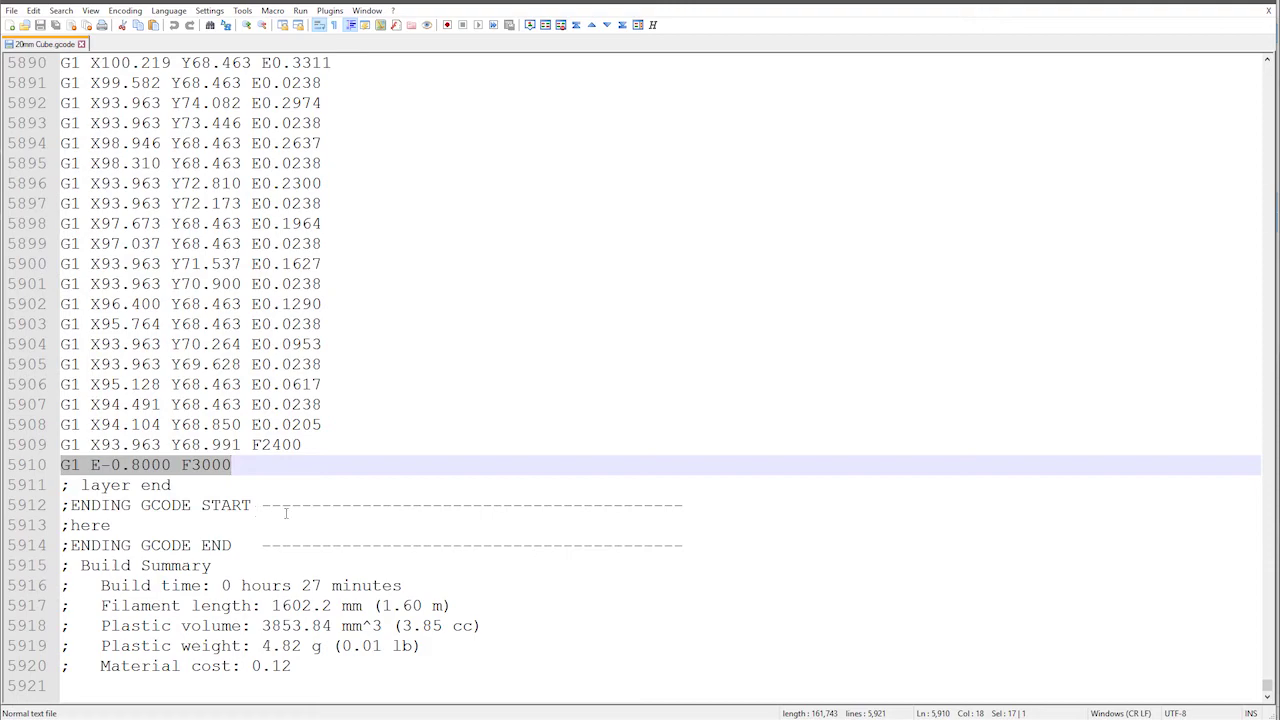
Close the G-code file and return to Process1's Ending Script settings.
click(1263, 7)
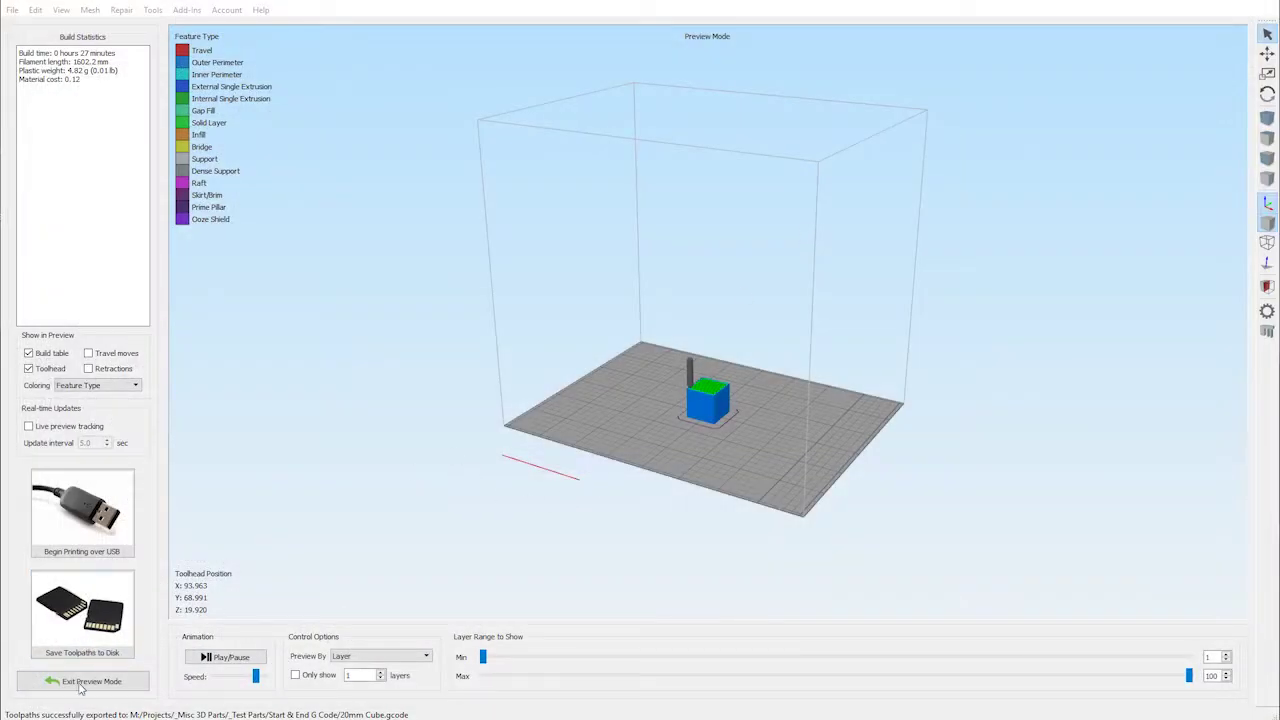
click(80, 688)
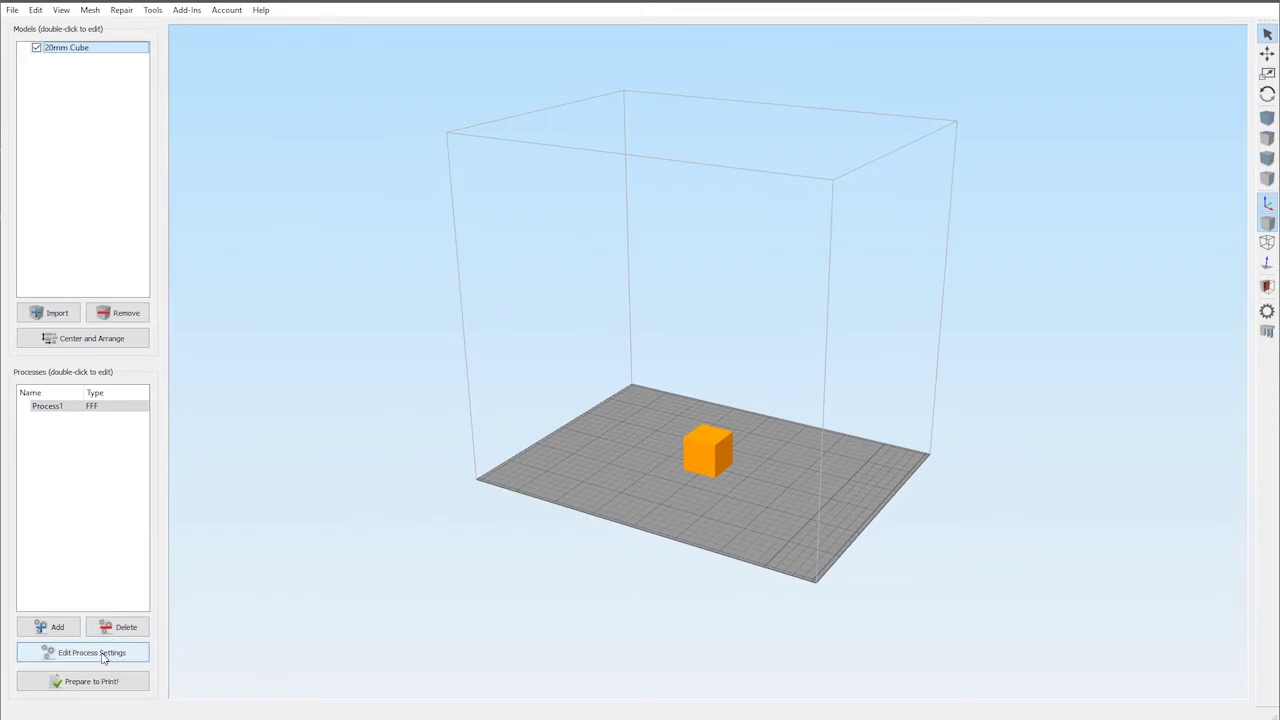
click(100, 653)
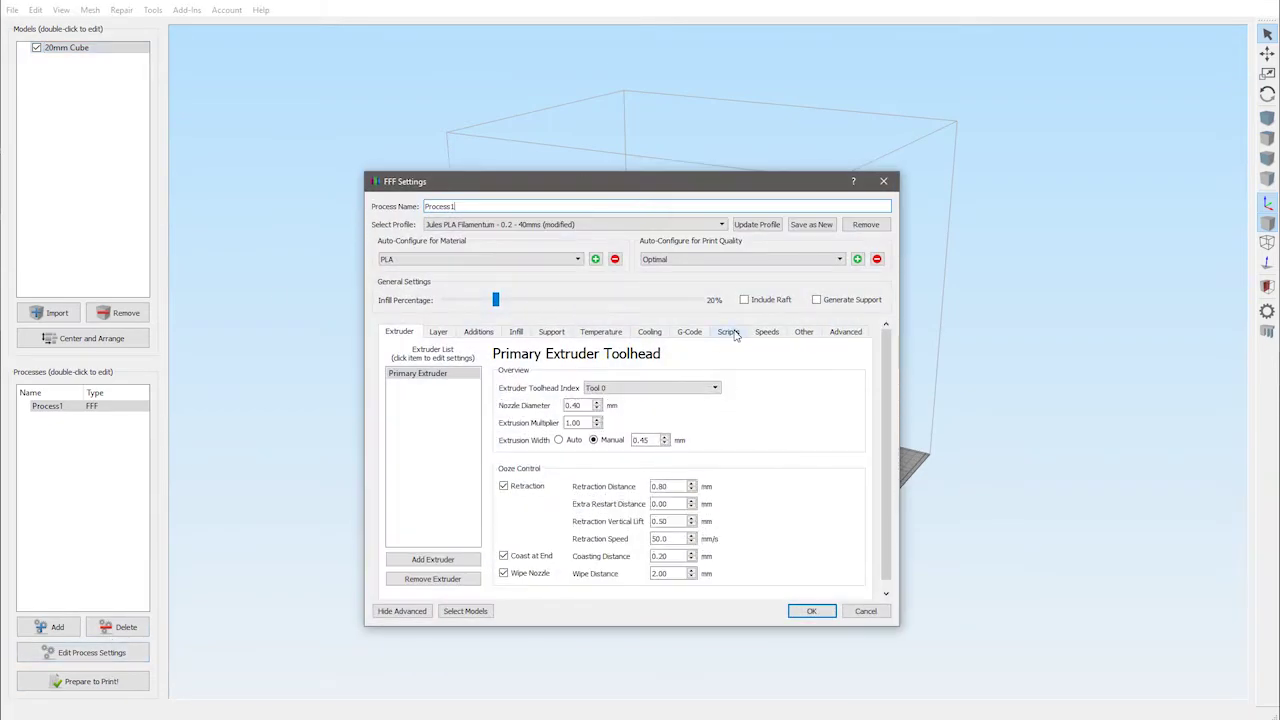
click(729, 332)
click(706, 352)
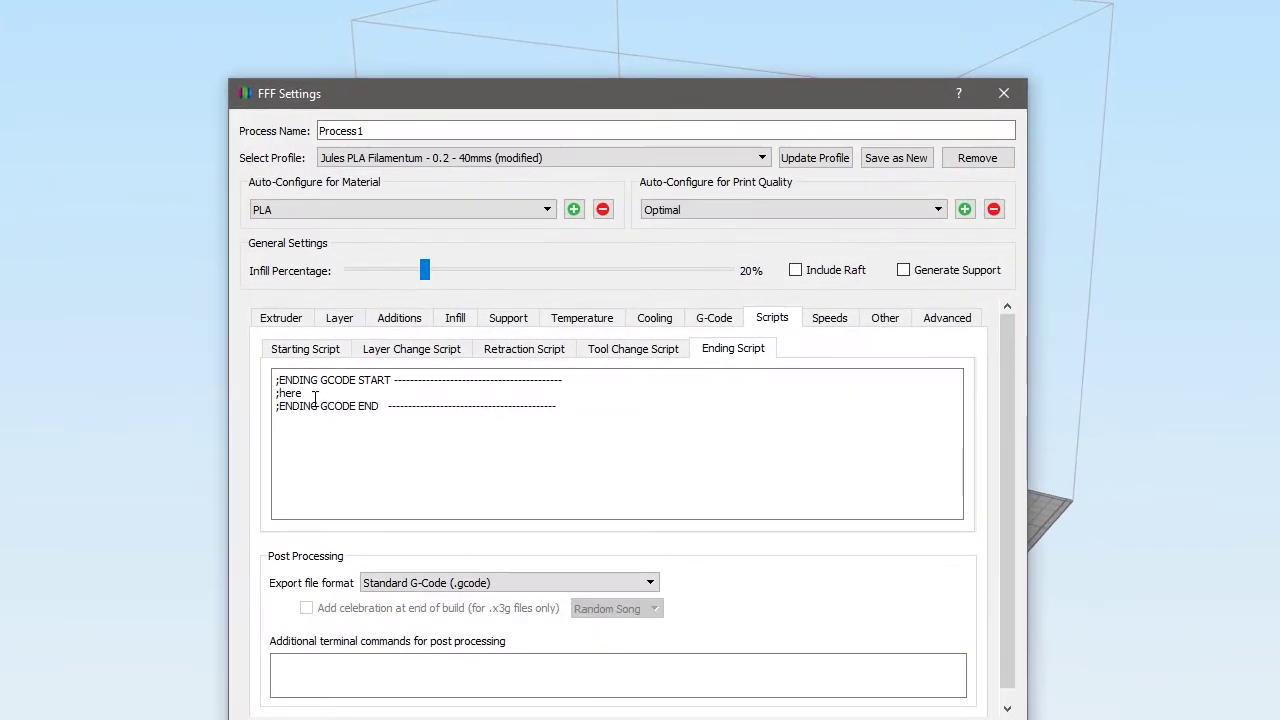
Replace ;here with G1 X0 E-3.0, G1 Z190, G0 E-100, M104 S0, M140 S0 and M107.
triple_click(315, 397)
key(Delete)
key(Return)
key(Return)
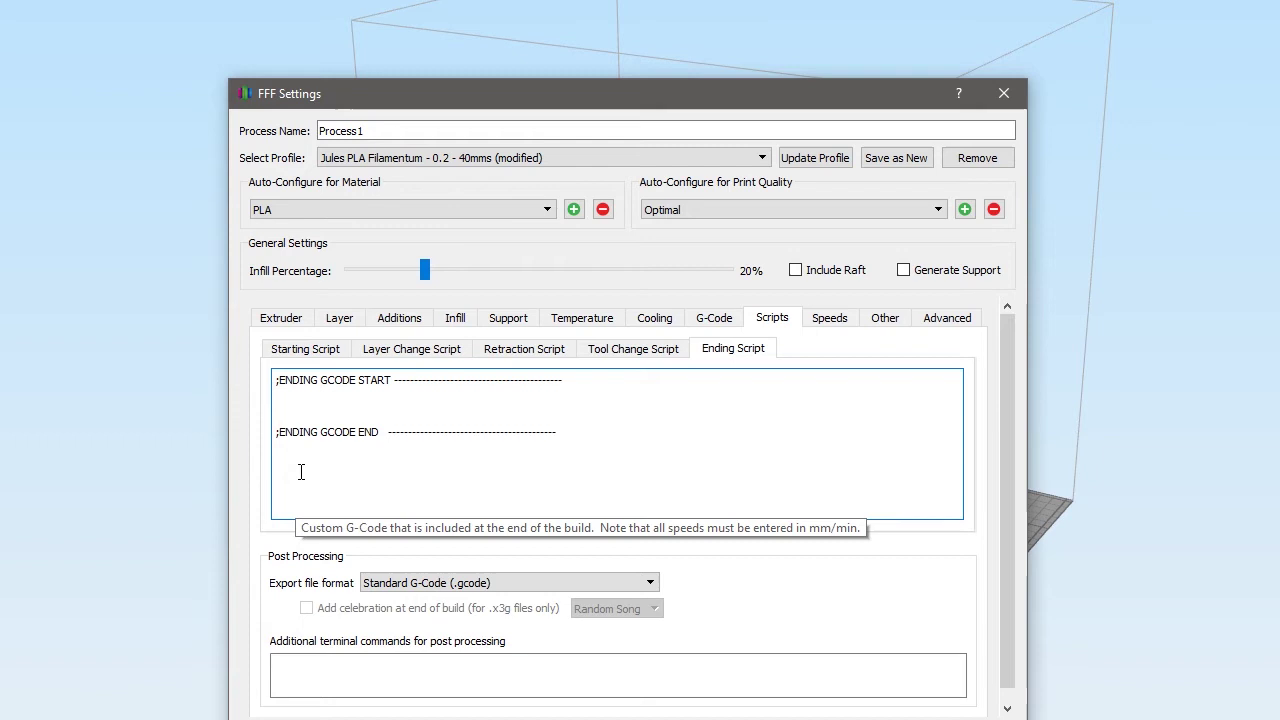
text(G1 X0 E-3.0 F5000.0; quick move nozzle away while retracting)
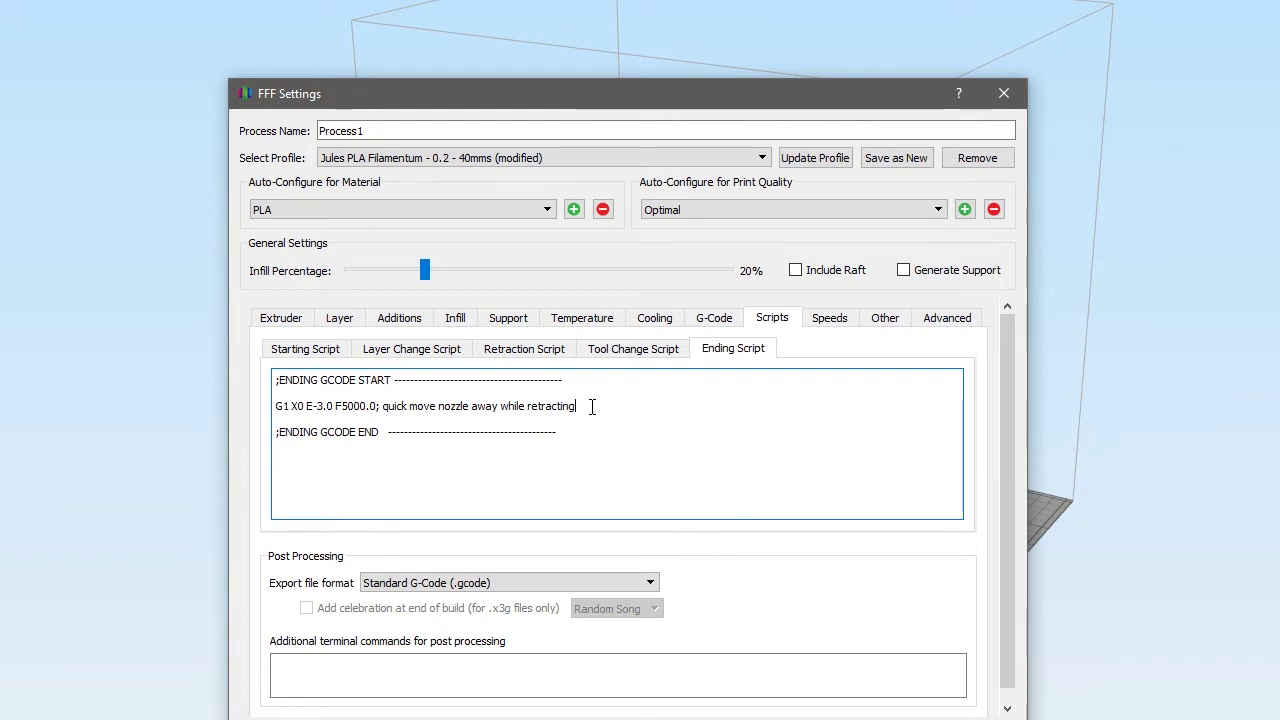
key(Return)
key(Return)
text(G1 Z190 F3000.0 ; quickly pull Z to top)
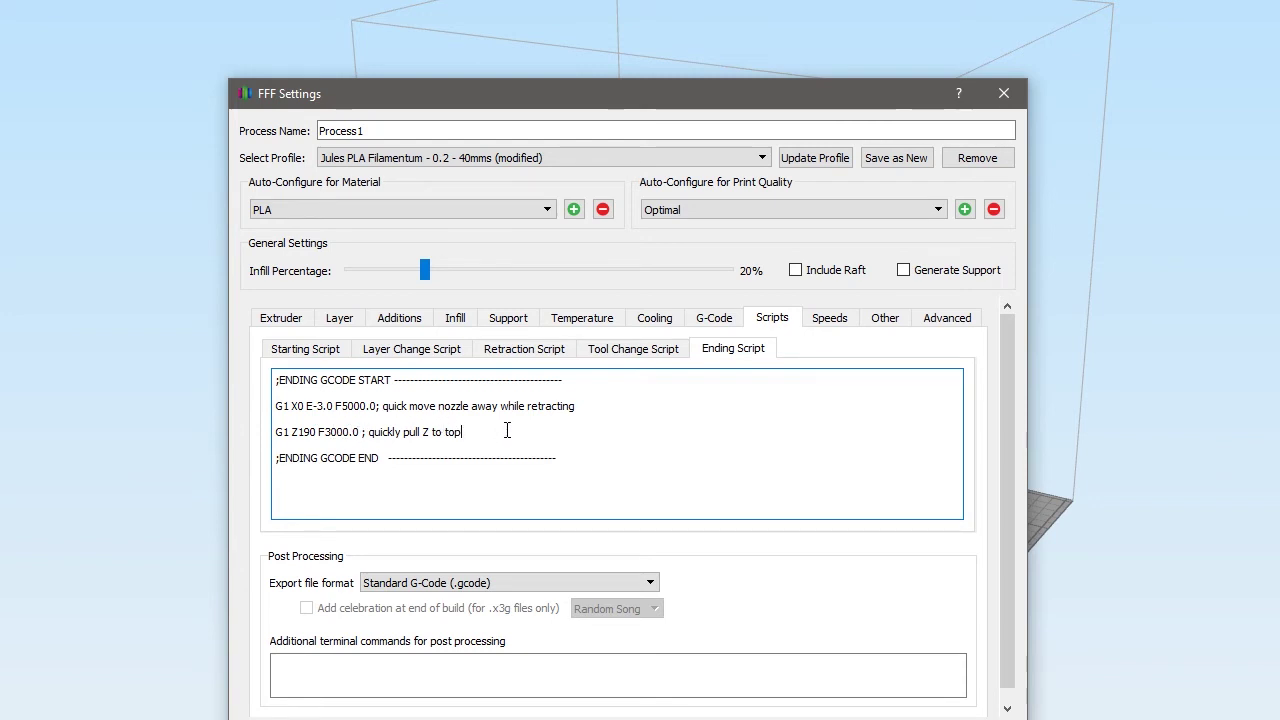
key(Return)
key(Return)
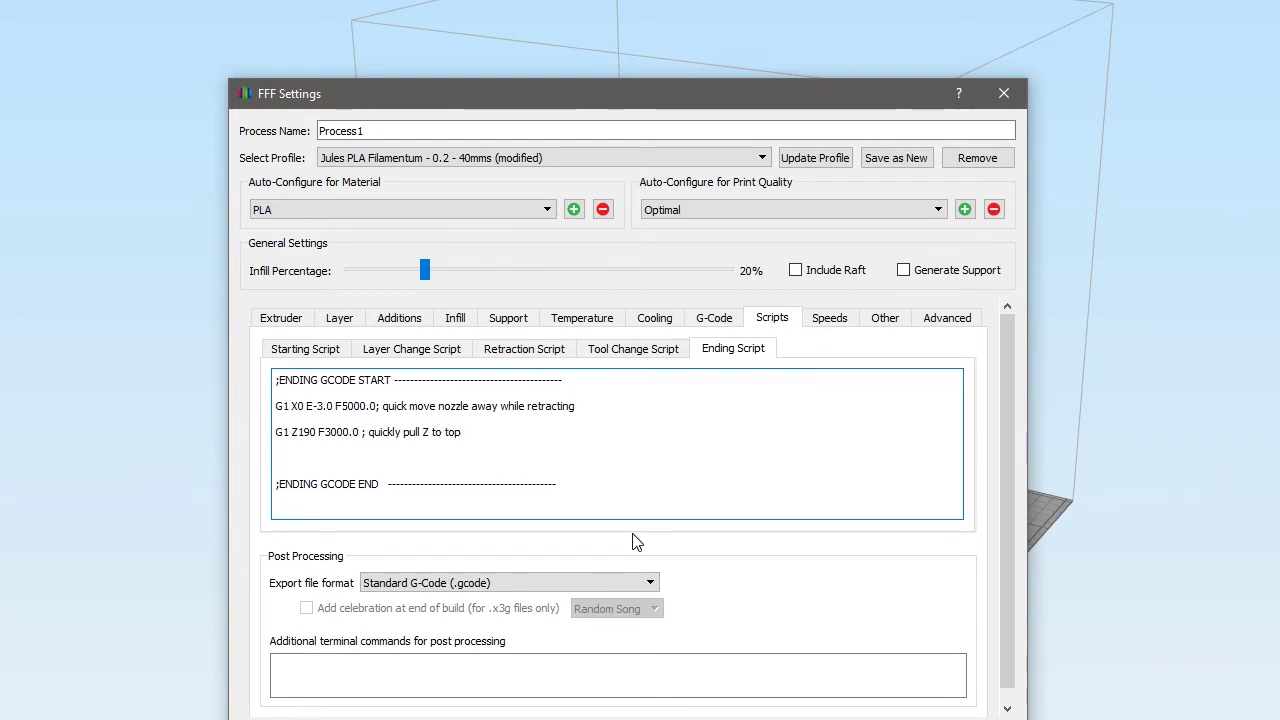
text(G0 E-100 F150 ; retract filament all the way - for removal)
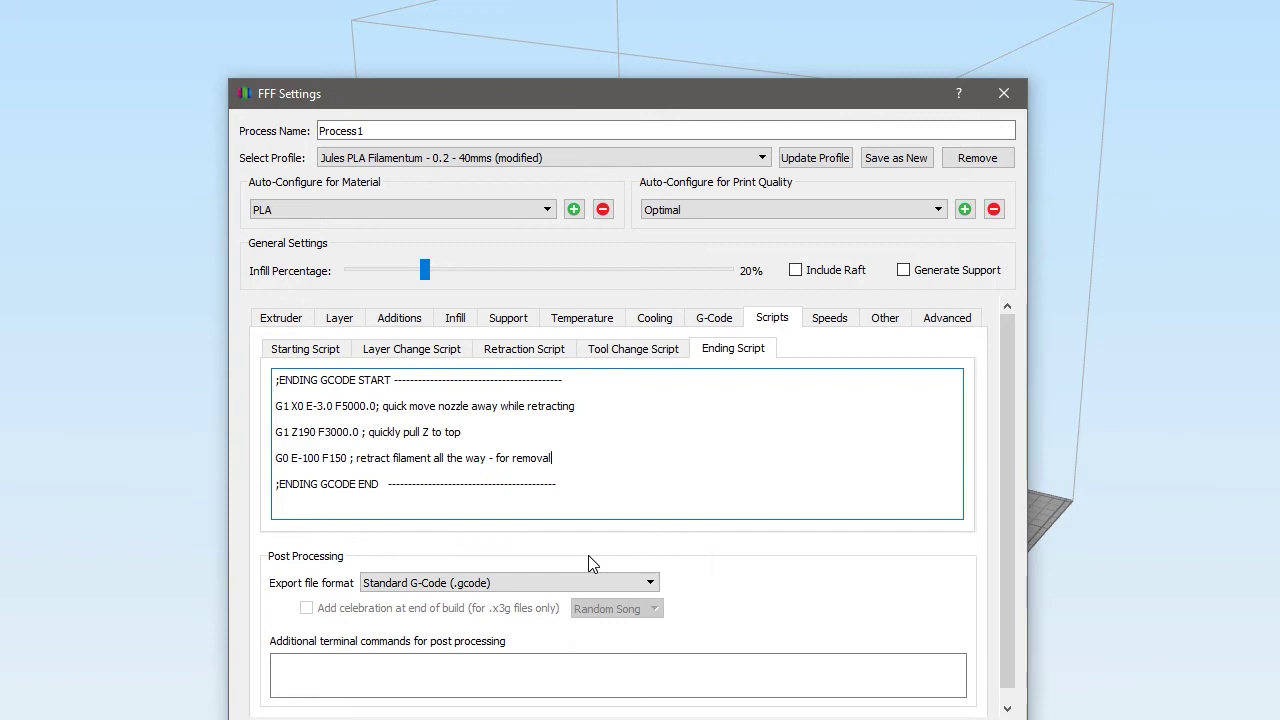
key(Return)
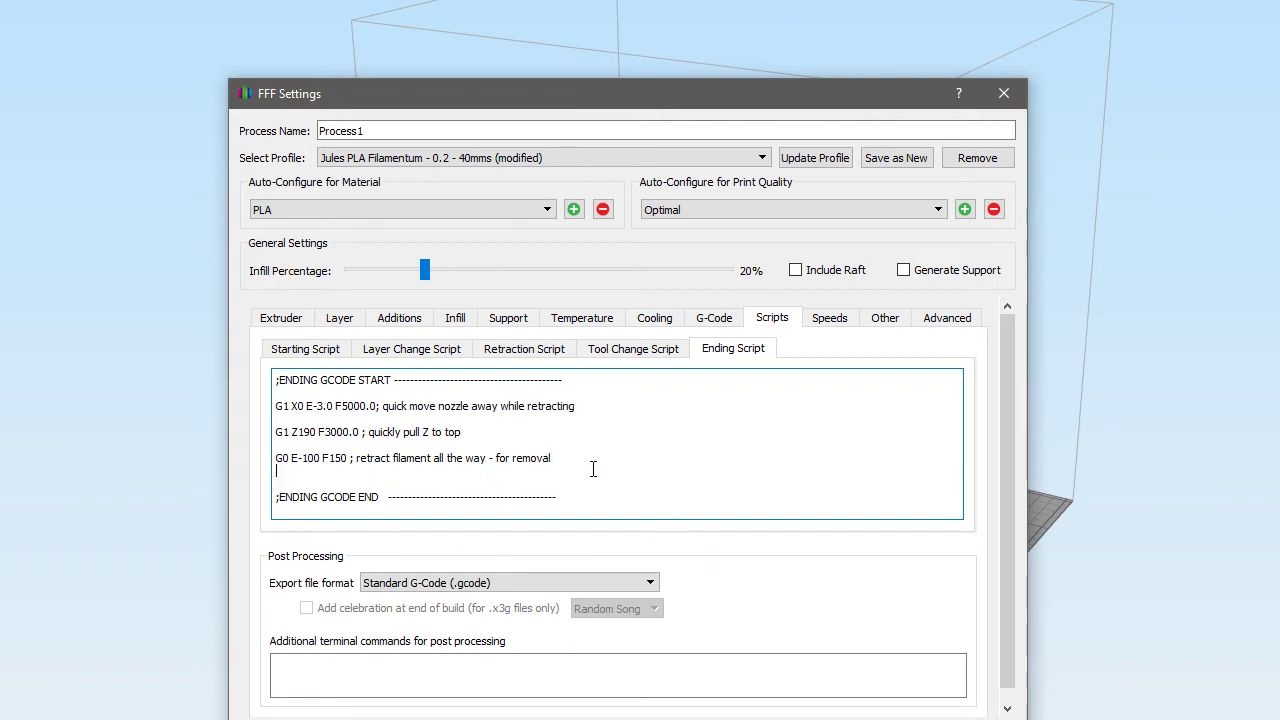
key(Return)
text(M104 S0 ; turn off temperature M140 S0 ; turn off heatbed M107 ; turn off fan)
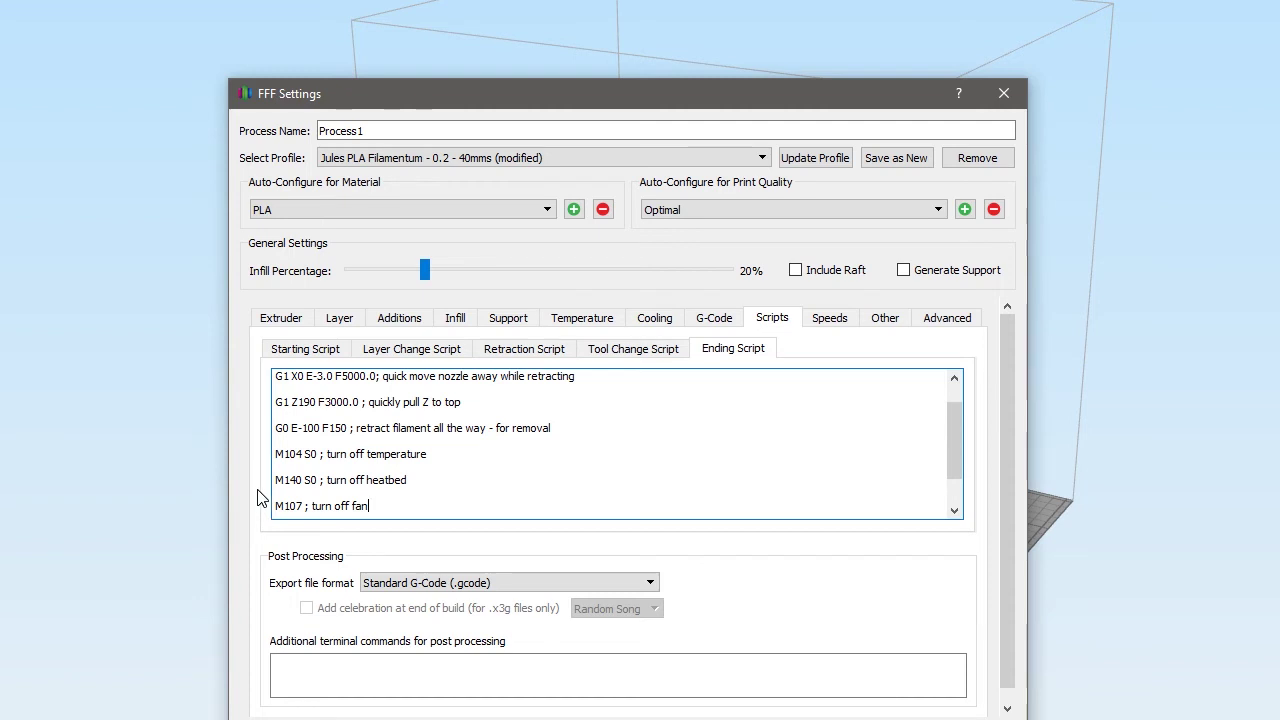
Add G1 Y150 F1000, M84 and M81; Shutdowns before the ;ENDING GCODE END marker.
scroll(259, 500, down, 1)
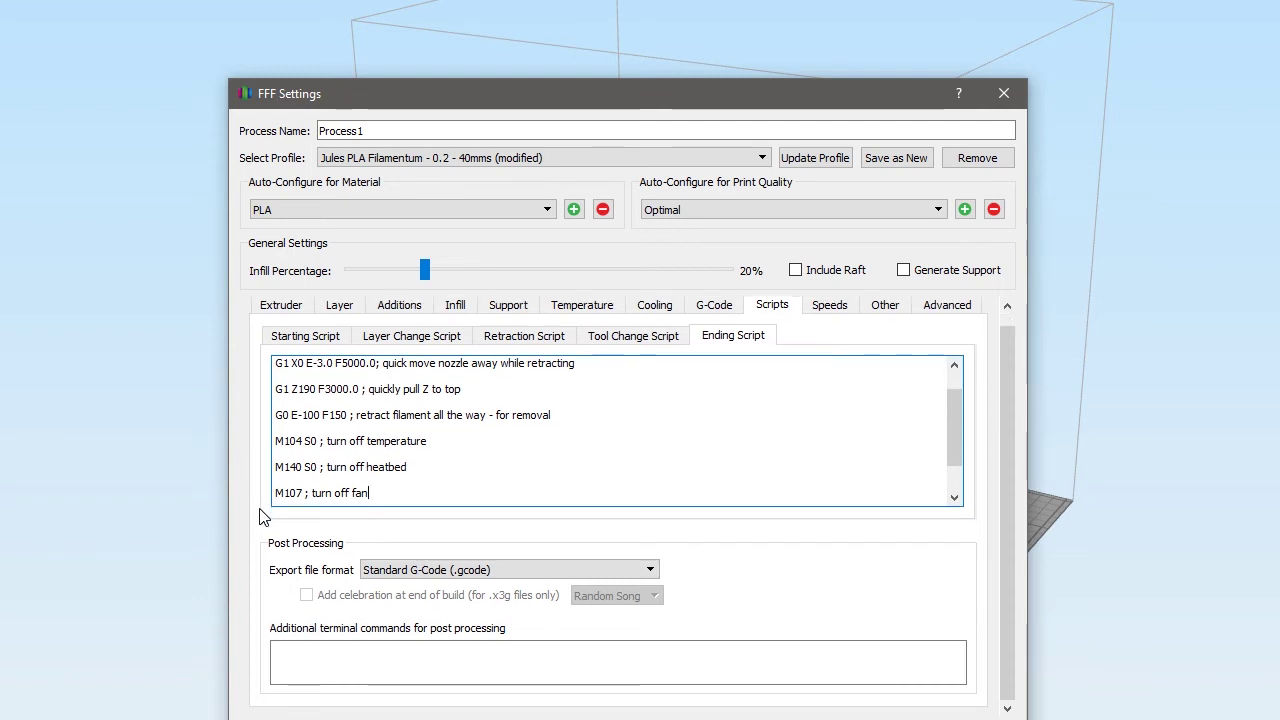
key(Return)
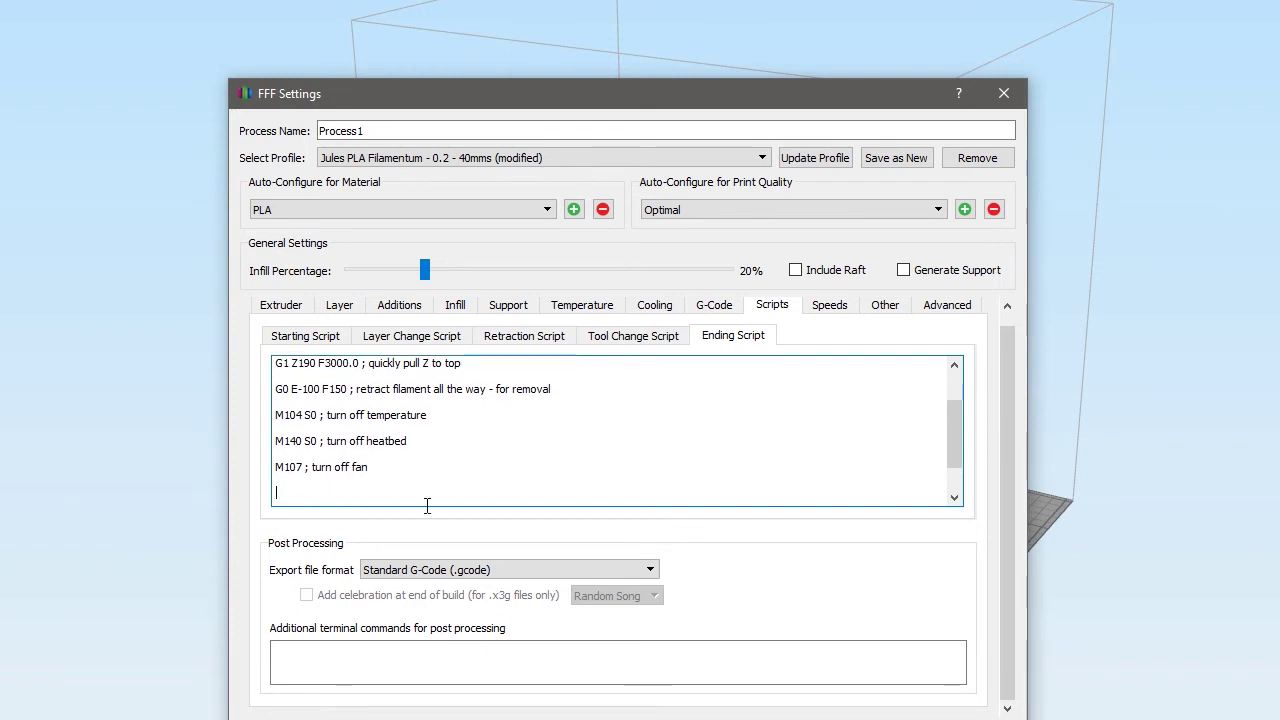
text(G1 Y150 F1000 ; bring bed forward M84 ; disable motors)
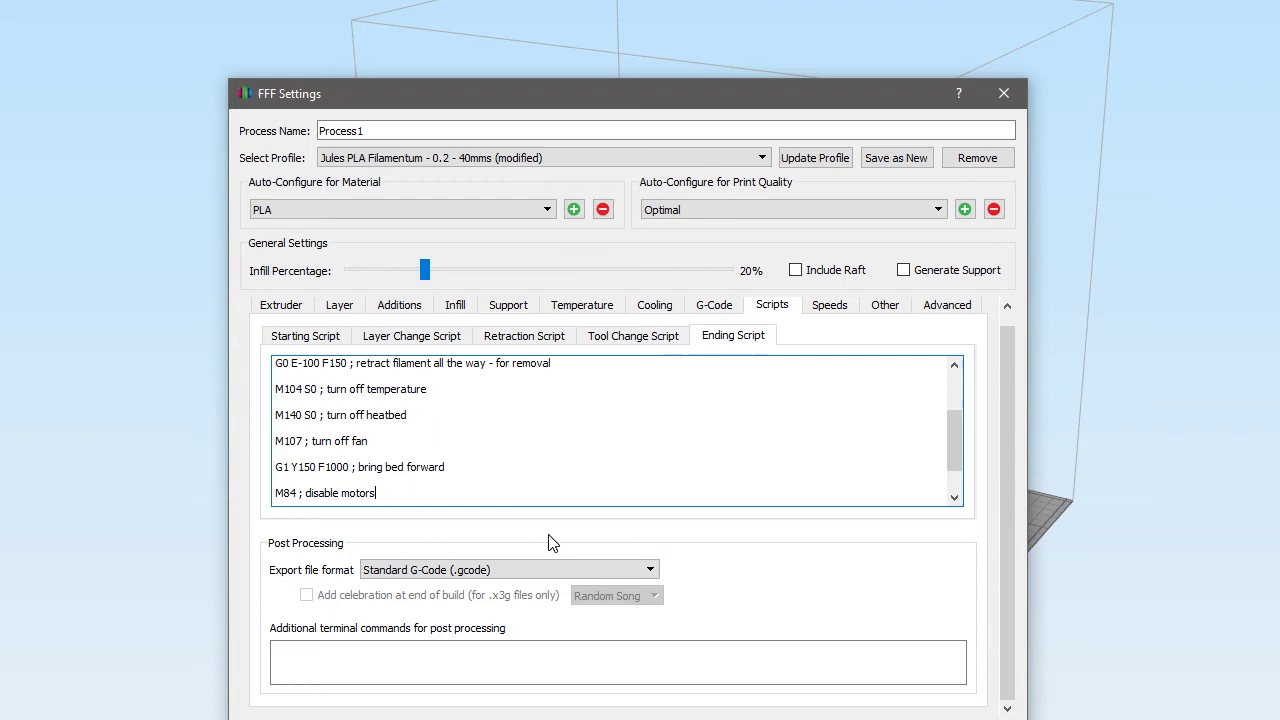
key(Return)
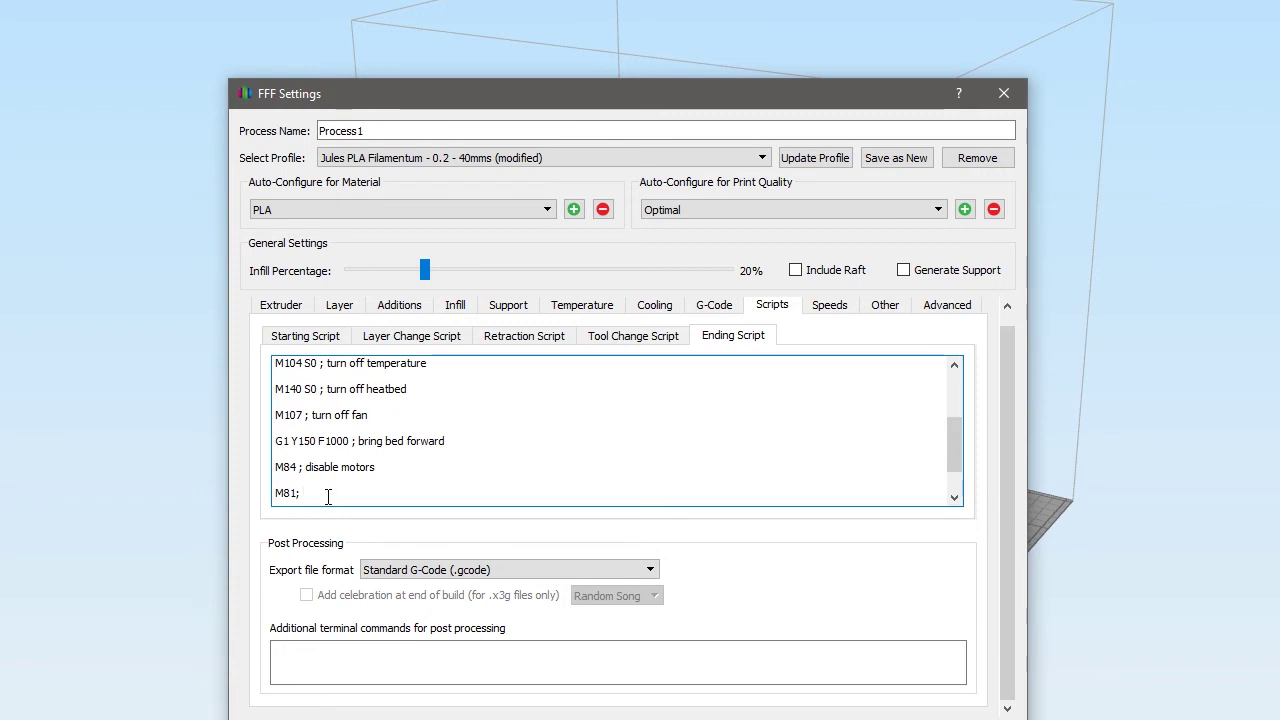
text(Sh)
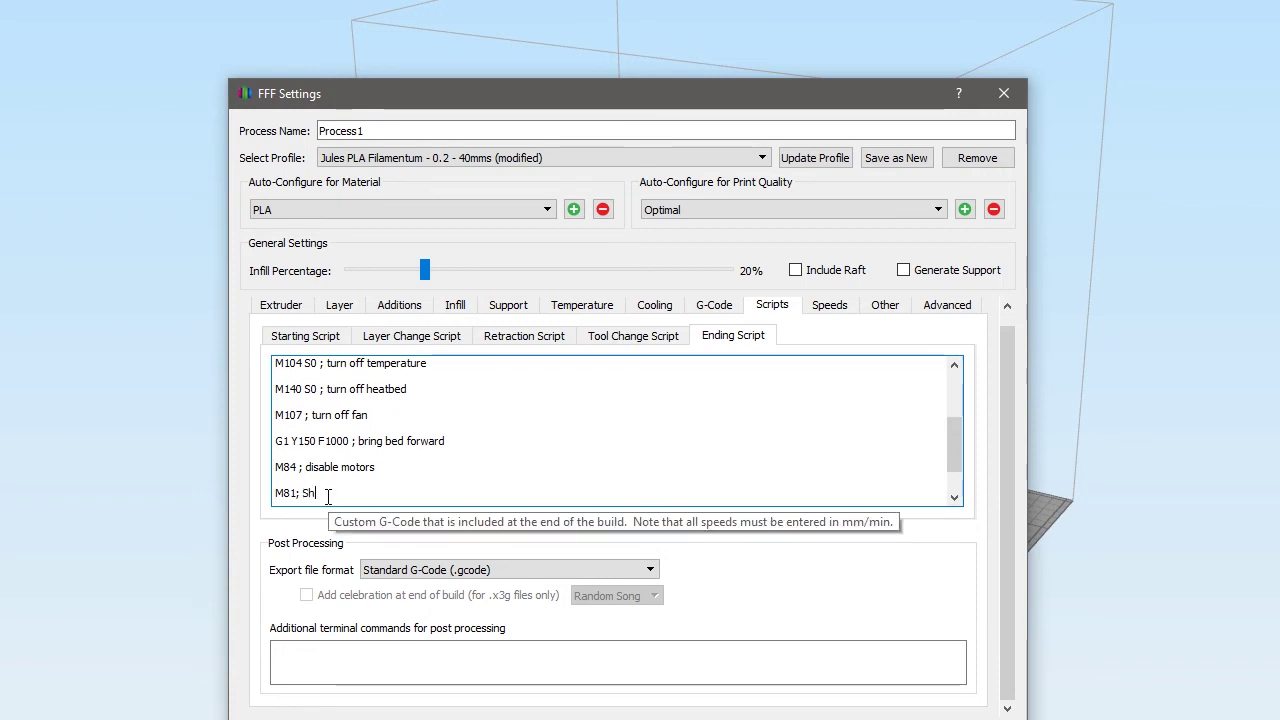
text(utdow)
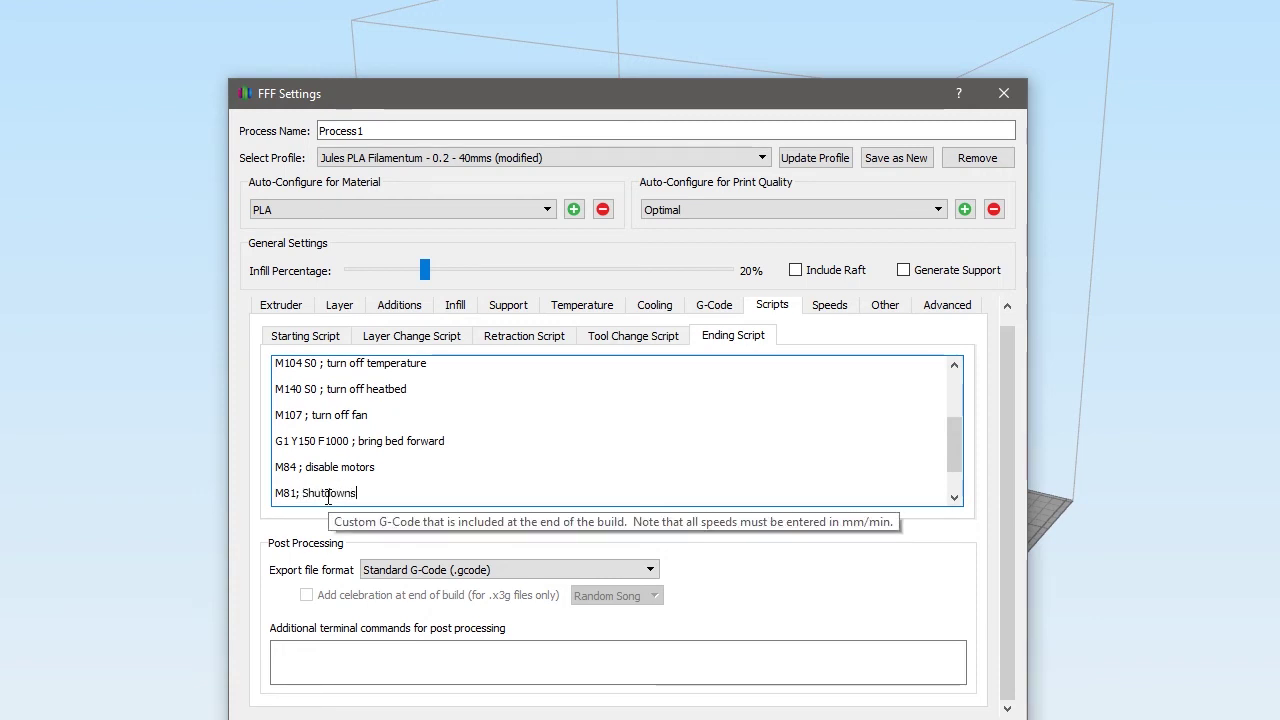
text(ns)
scroll(438, 461, down, 1)
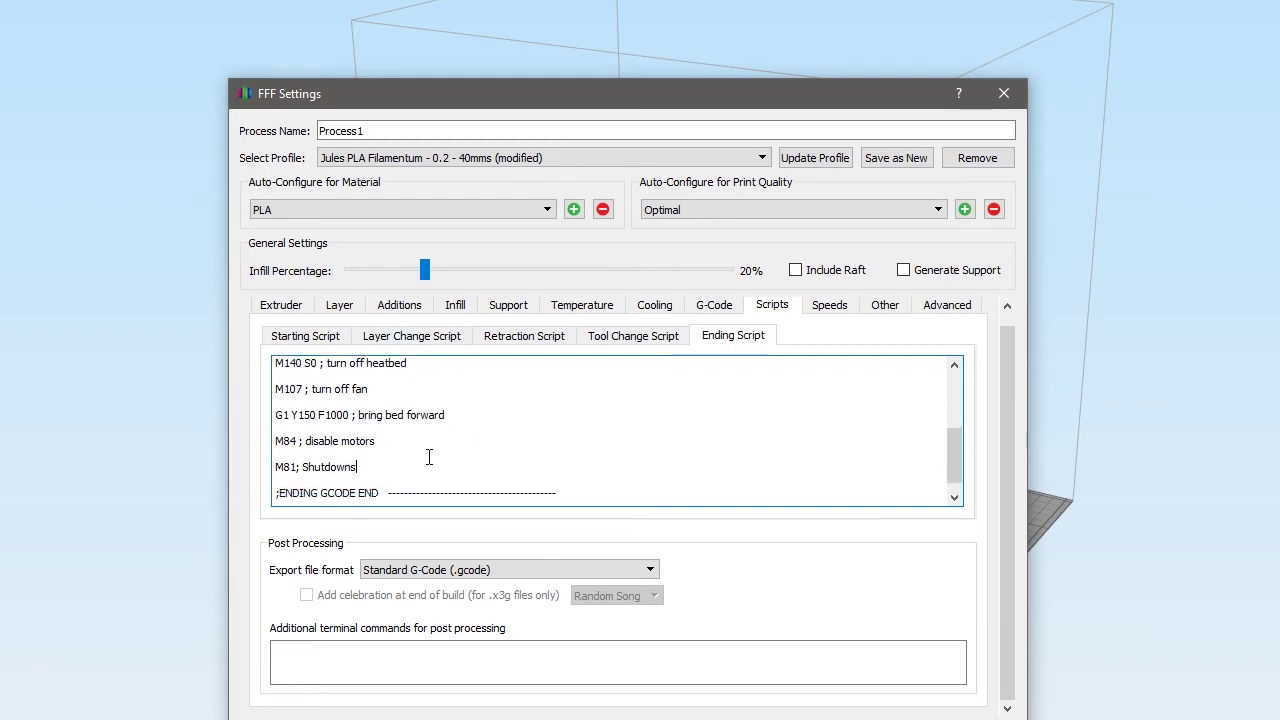
scroll(440, 466, up, 5)
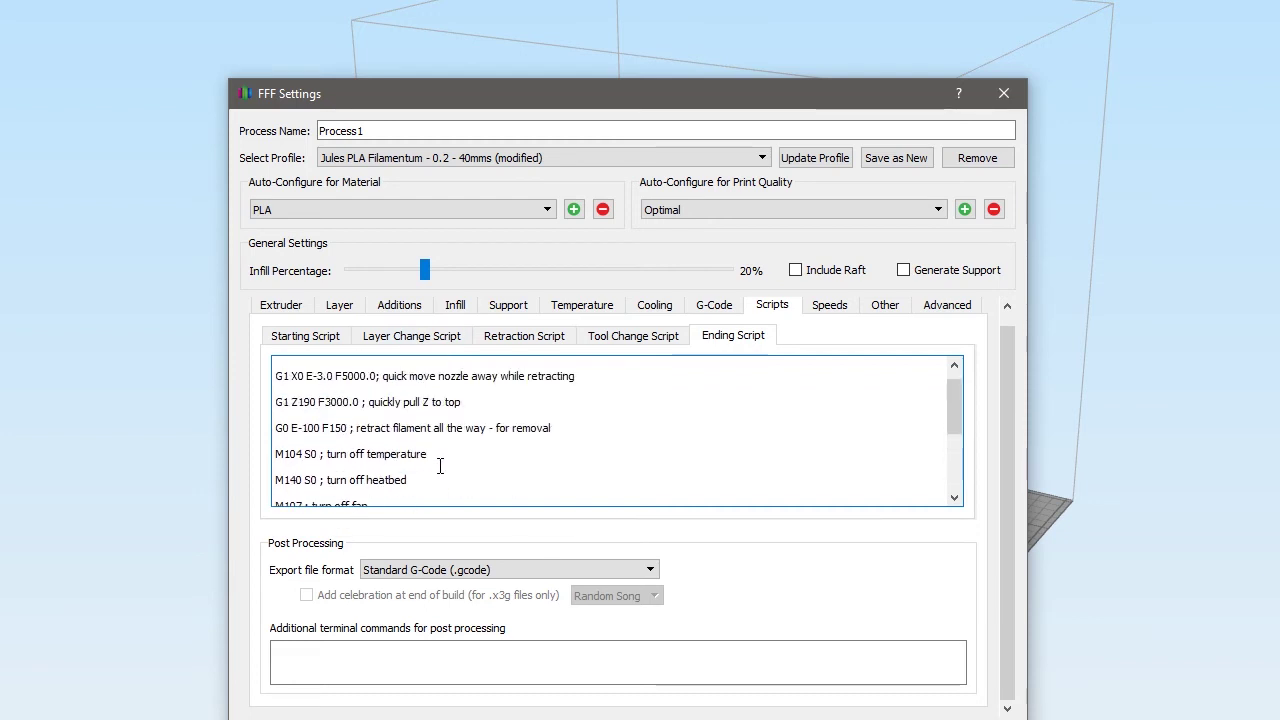
scroll(440, 466, down, 1)
scroll(440, 466, down, 2)
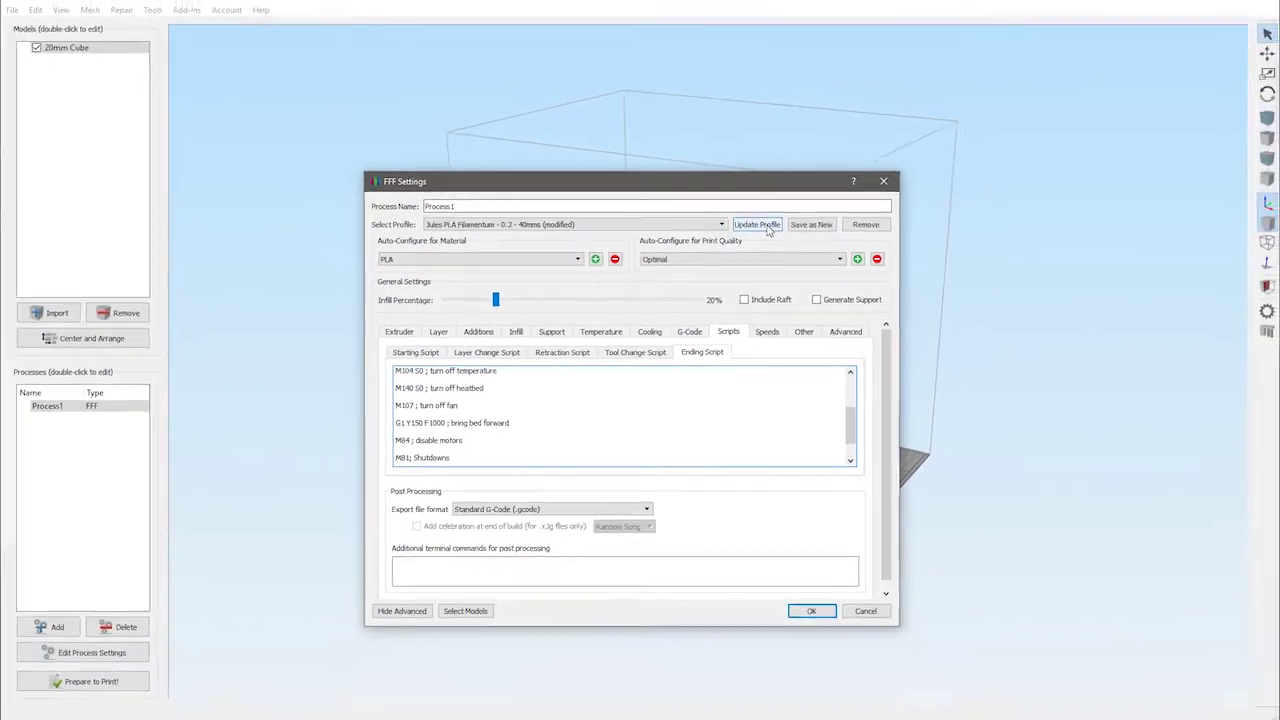
Update the profile, re-slice the cube and save the toolpaths as 20mm Cube 3.gcode.
click(789, 186)
click(811, 611)
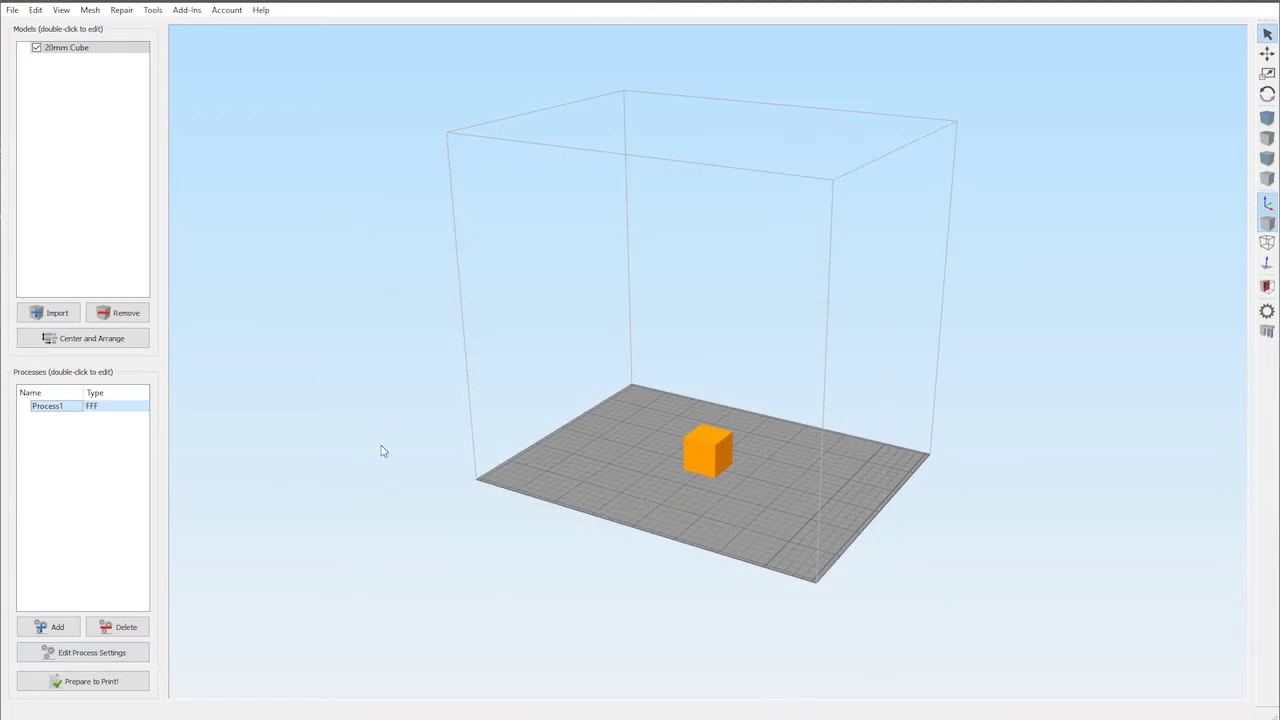
click(90, 684)
click(92, 612)
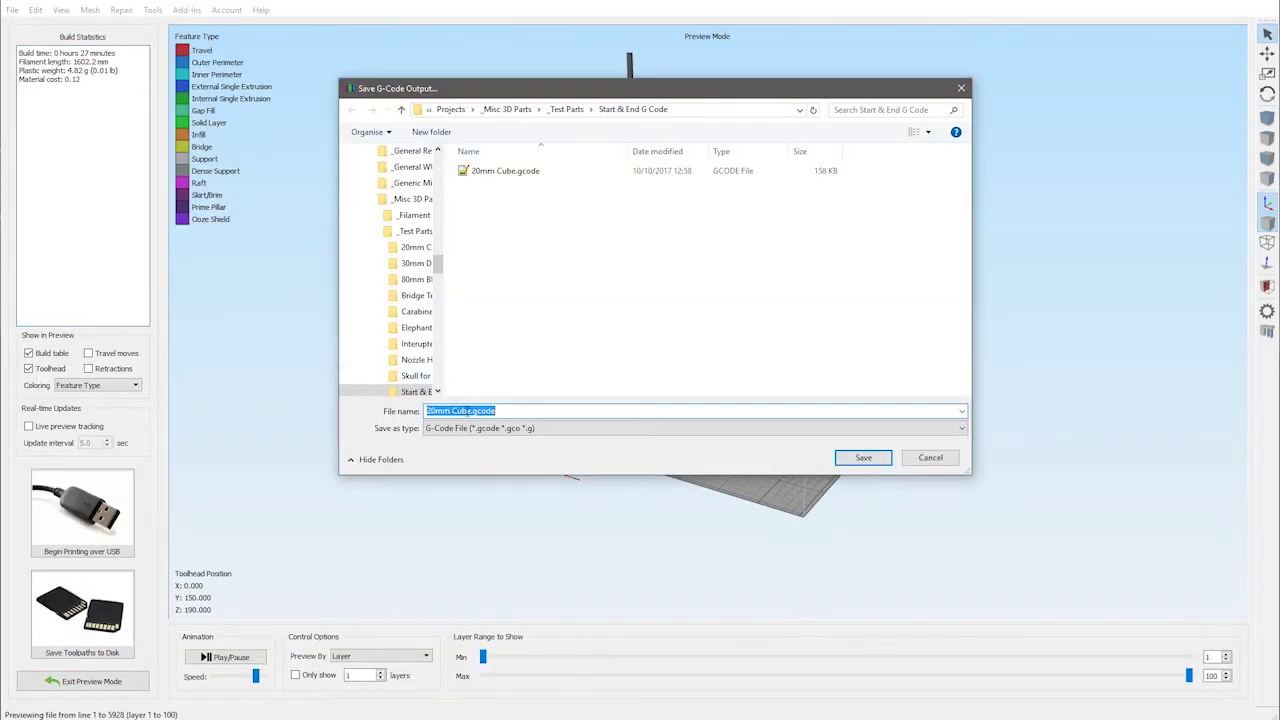
click(473, 412)
text(3)
key(Return)
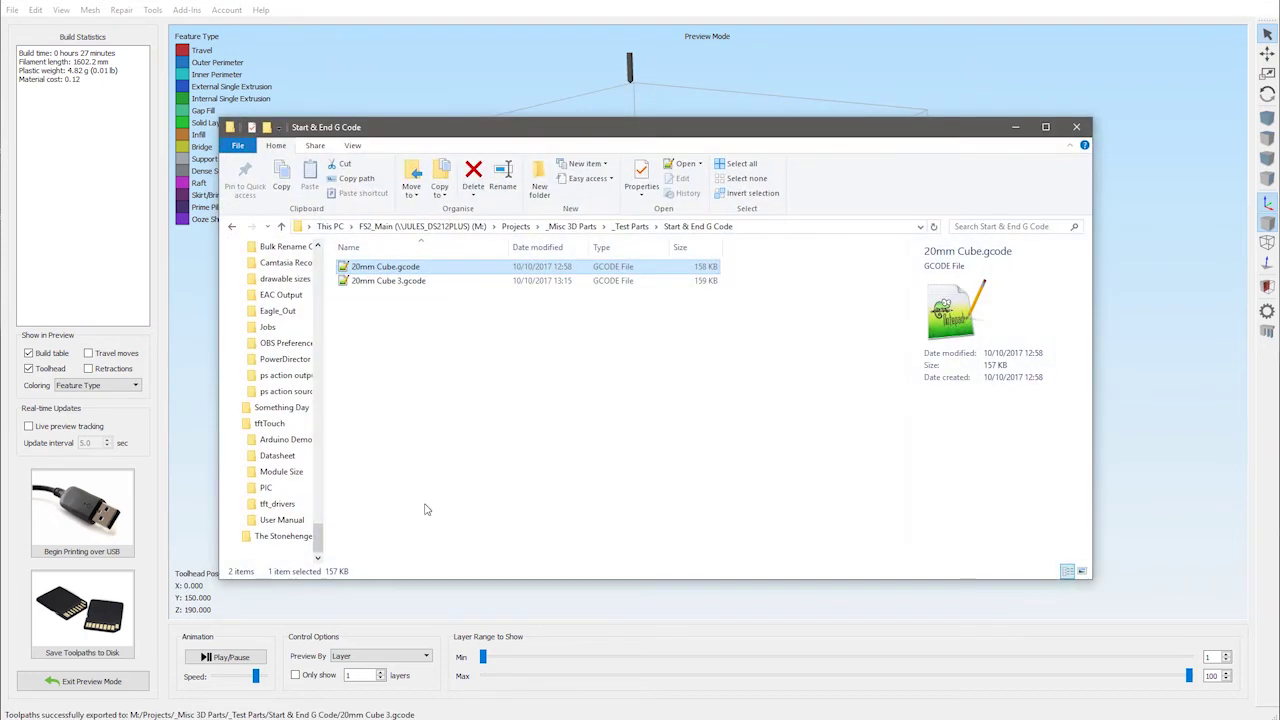
Open 20mm Cube 3.gcode in Notepad++ and select the ending script block, lines 5912–5922.
click(414, 349)
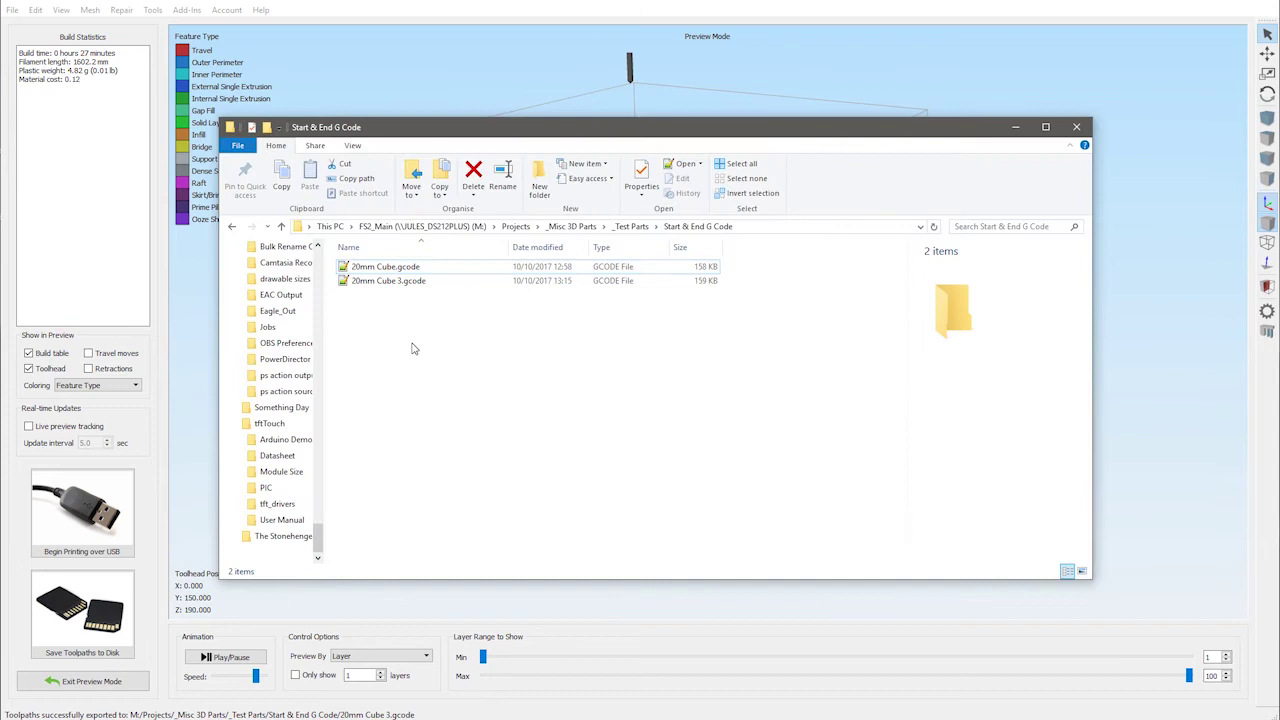
click(389, 281)
double_click(389, 281)
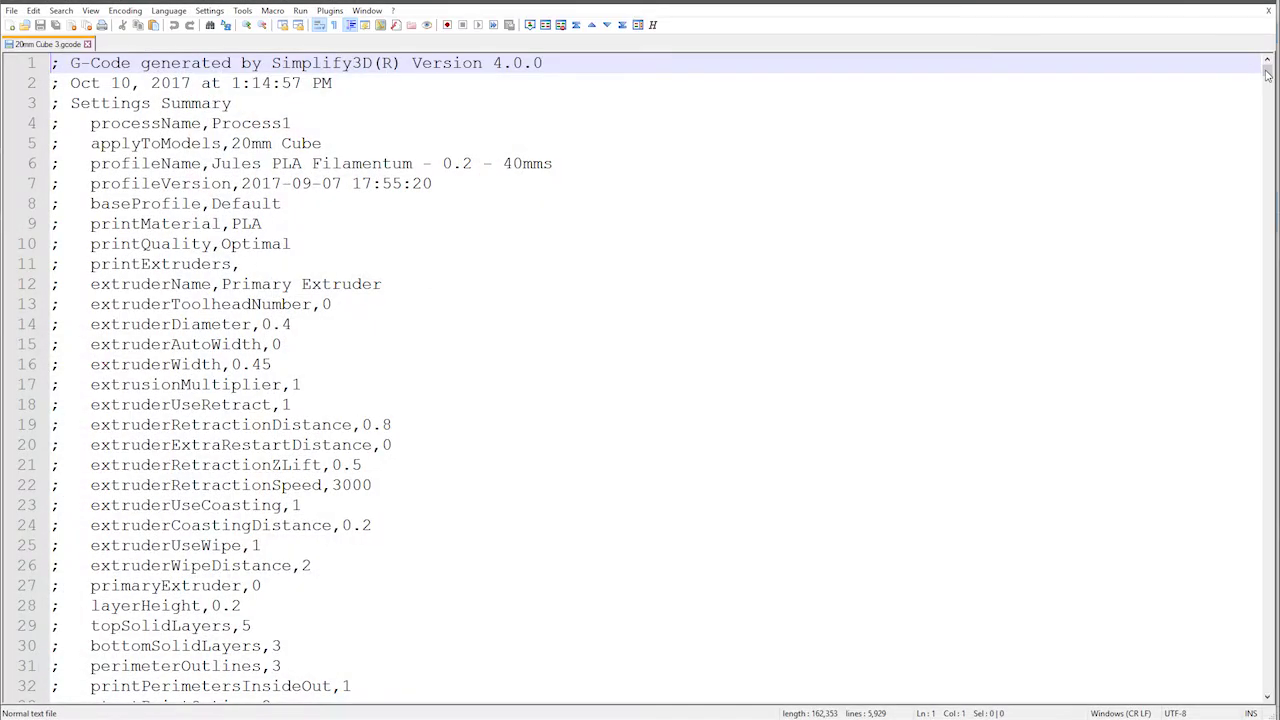
drag(1267, 75, 1267, 688)
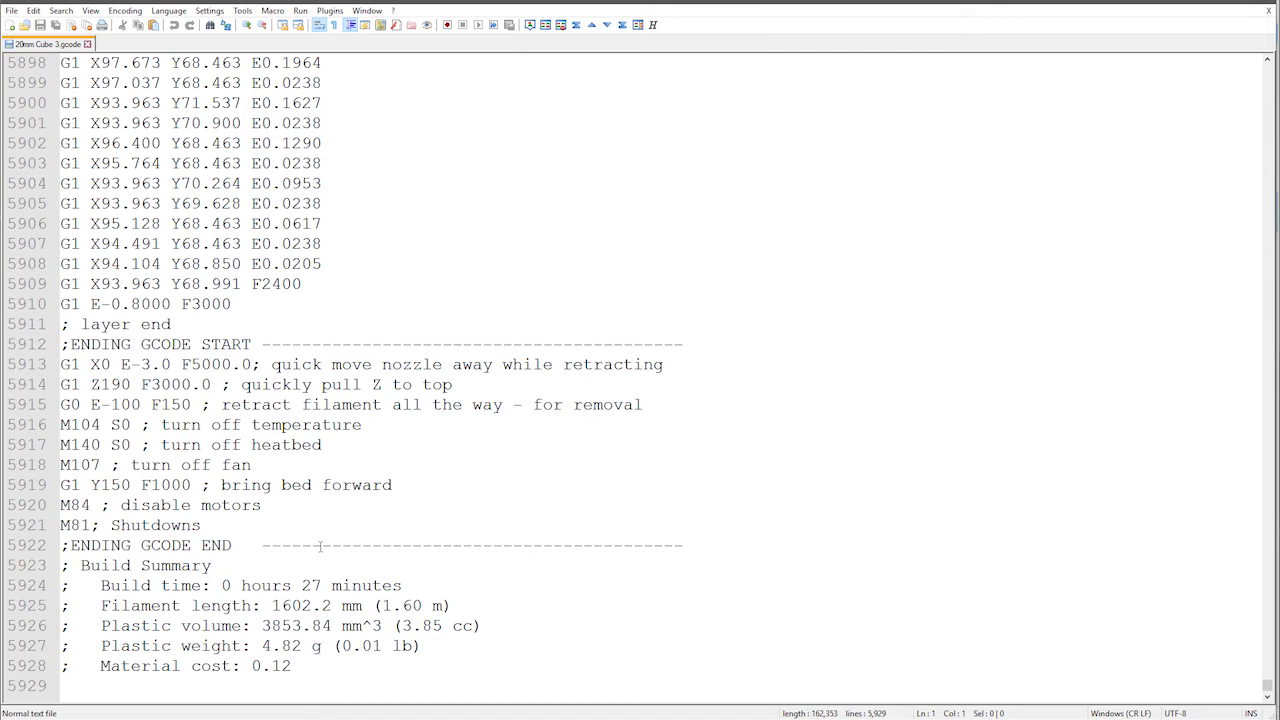
drag(321, 546, 35, 344)
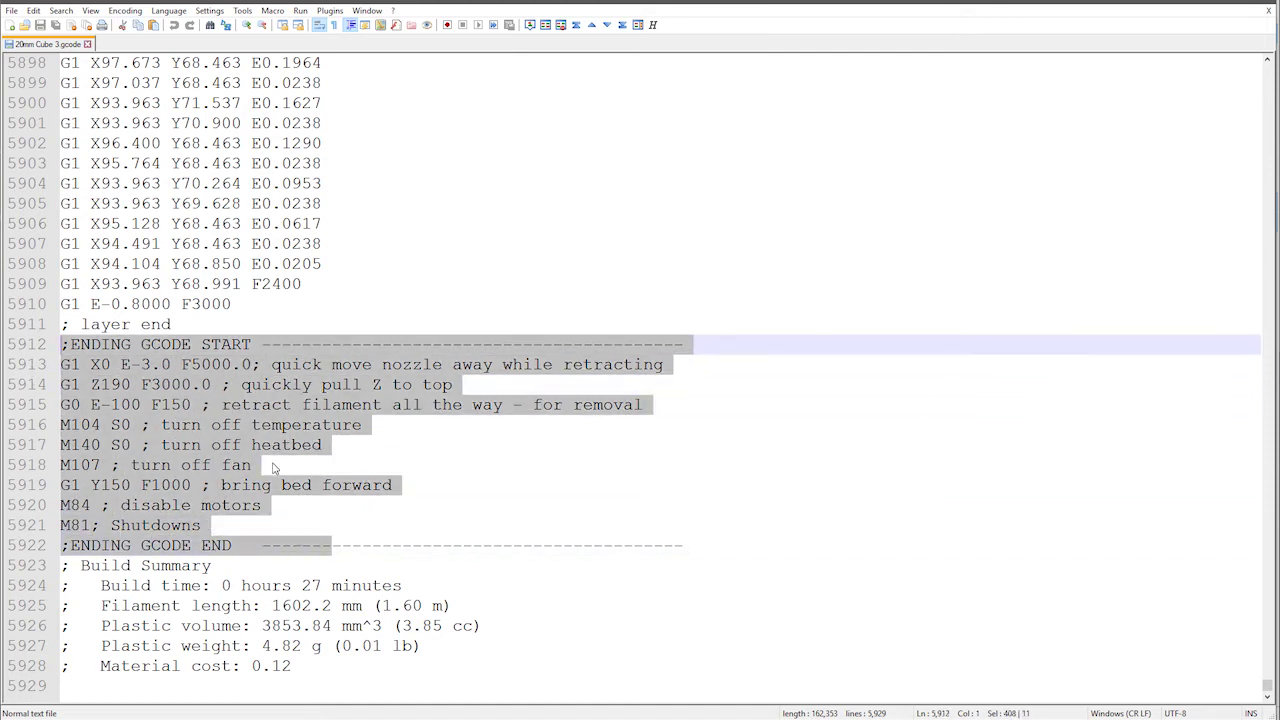